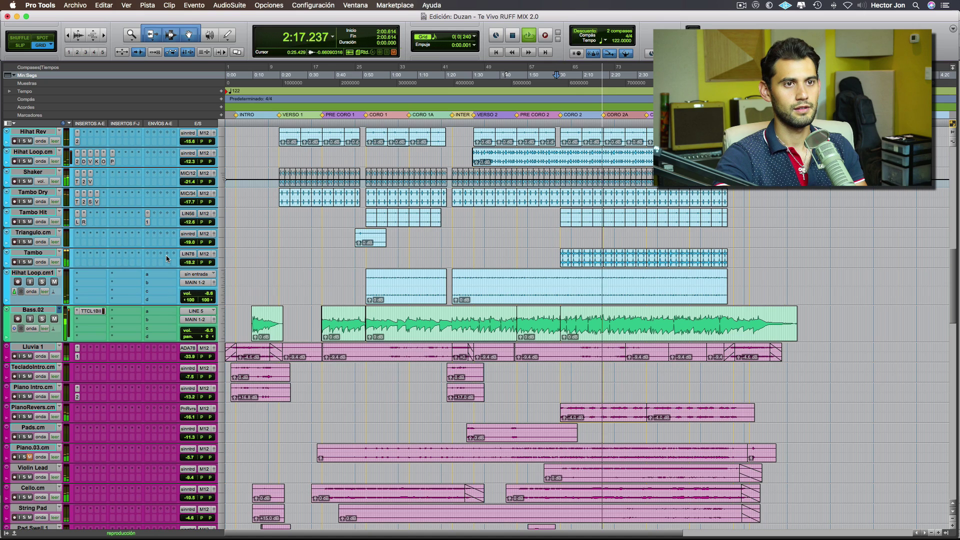
# - Stop playback and solo the Bass.02 channel in the mixer
pyautogui.press('space')
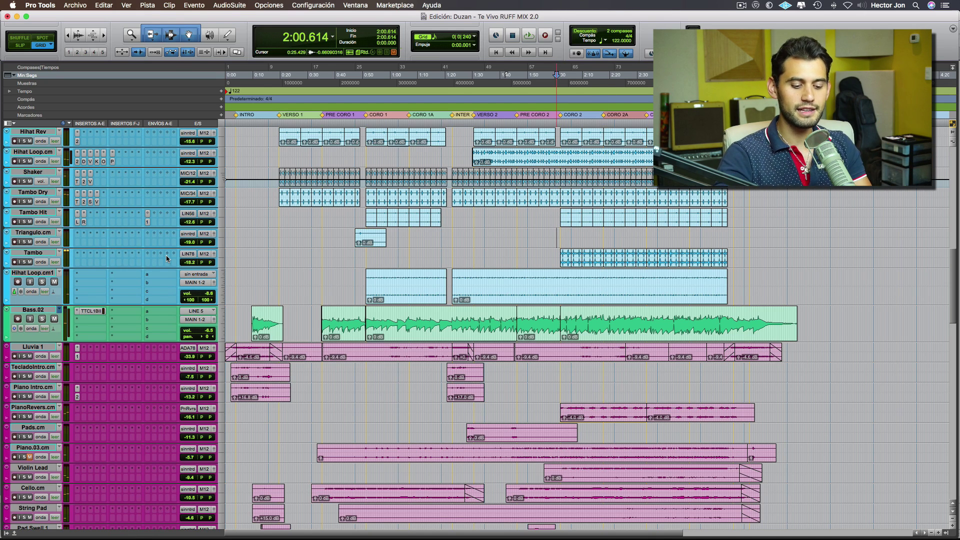
pyautogui.press('super+equal')
pyautogui.hscroll(-5, 284, 286)
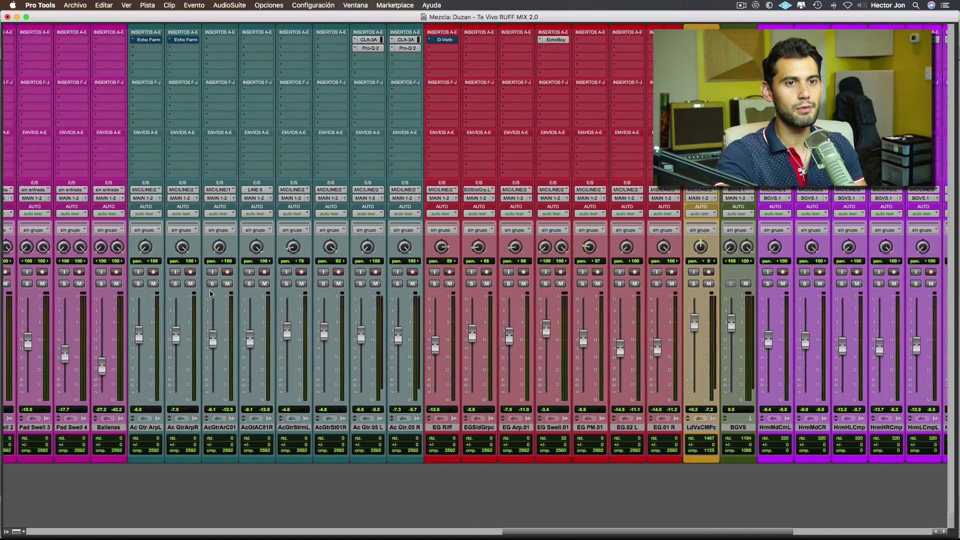
pyautogui.hscroll(-6, 210, 294)
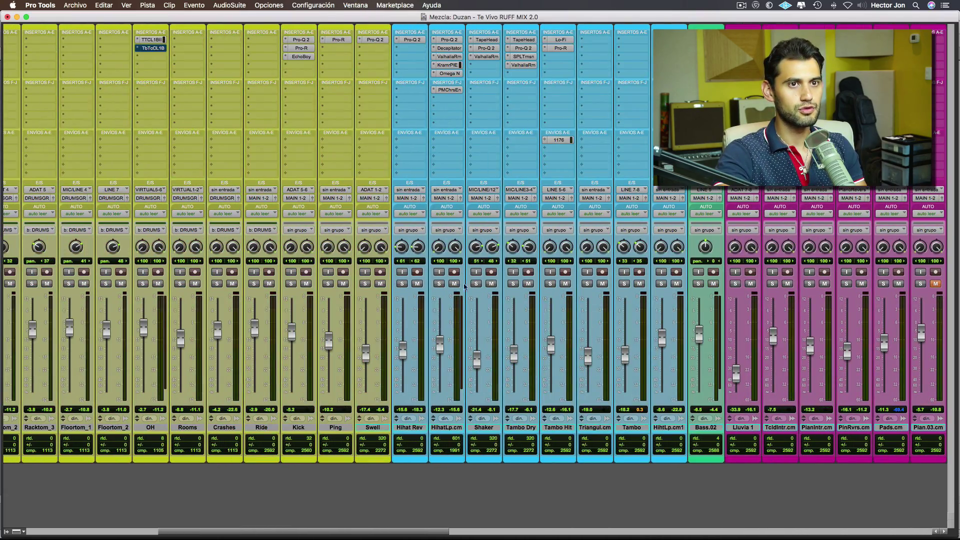
pyautogui.click(701, 284)
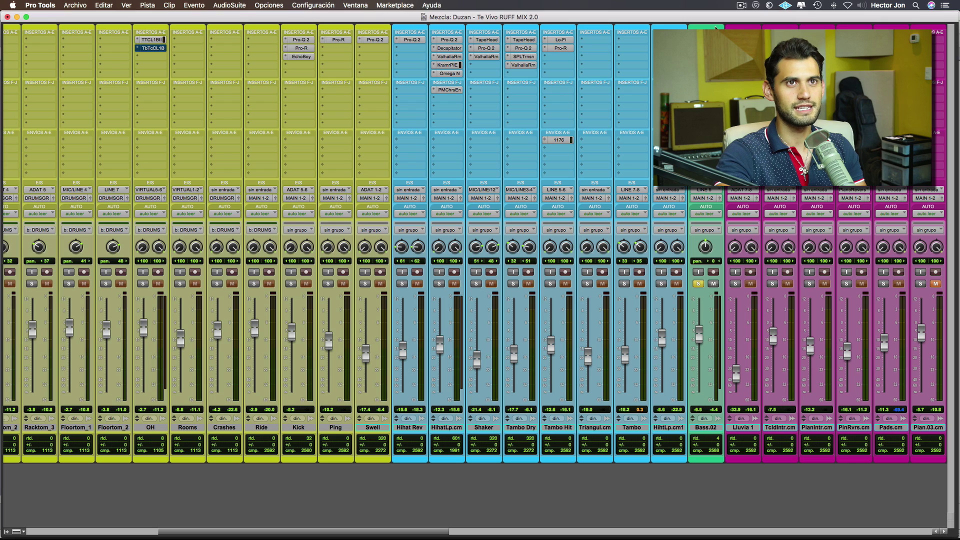
# - Listen to the soloed Bass.02 track with its compressor insert bypassed, return to the edit view and stop playback
pyautogui.hscroll(3, 595, 148)
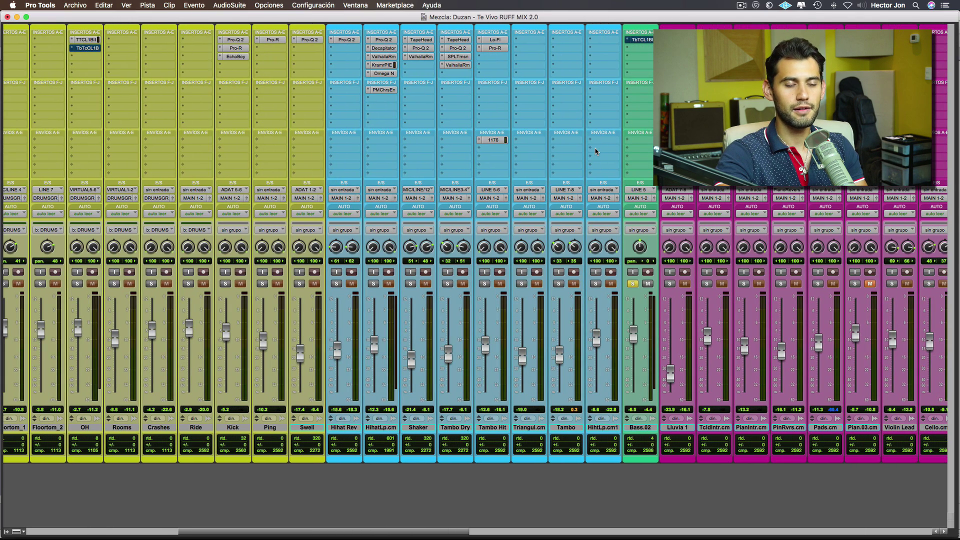
pyautogui.hscroll(1, 590, 151)
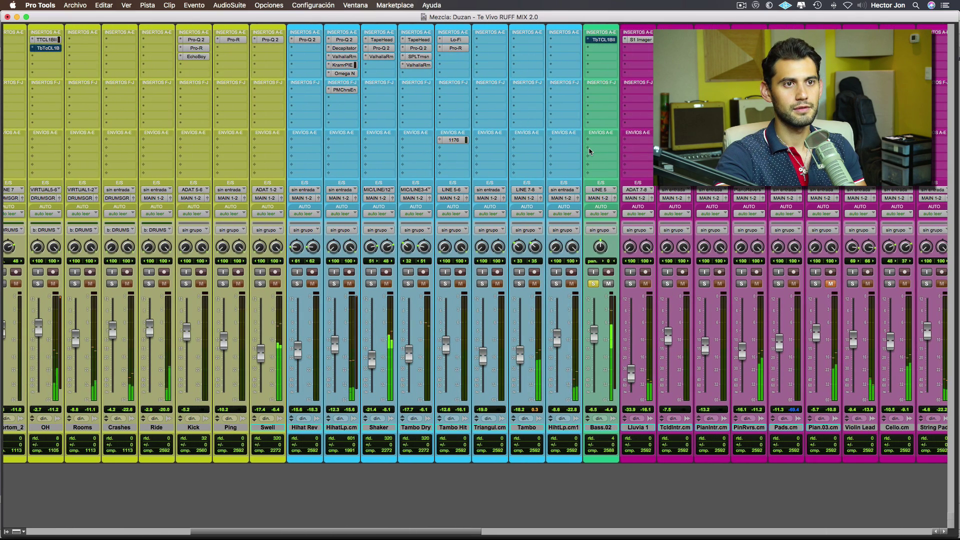
pyautogui.hscroll(1, 589, 150)
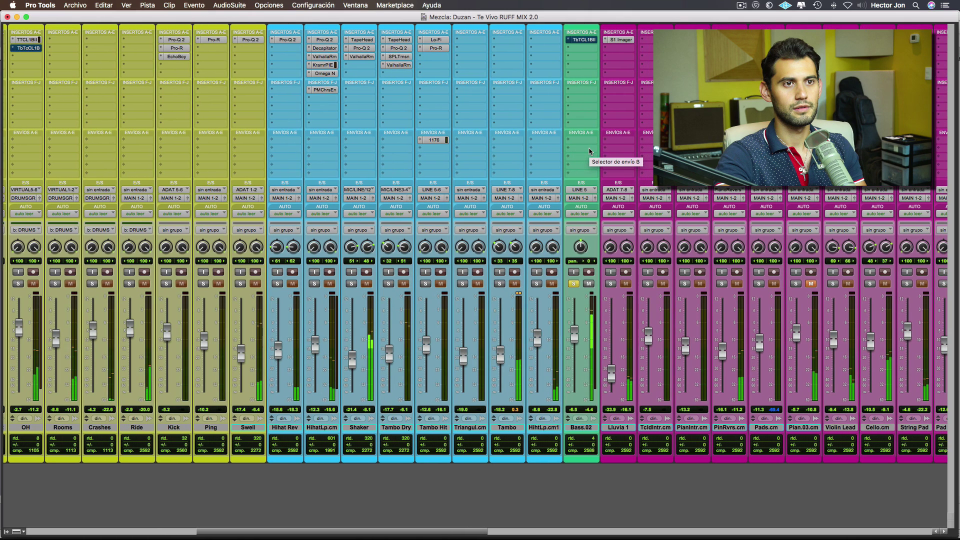
pyautogui.hscroll(2, 589, 150)
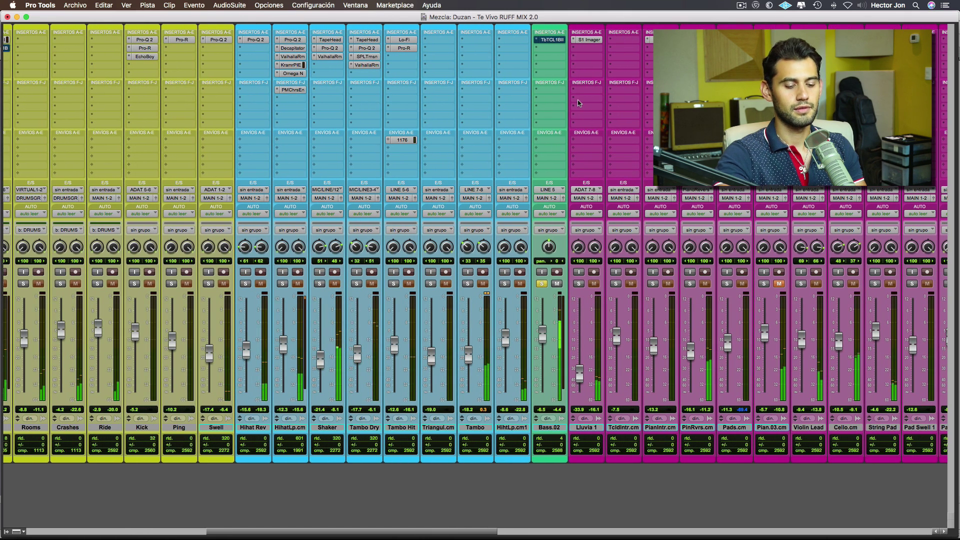
pyautogui.press('super+equal')
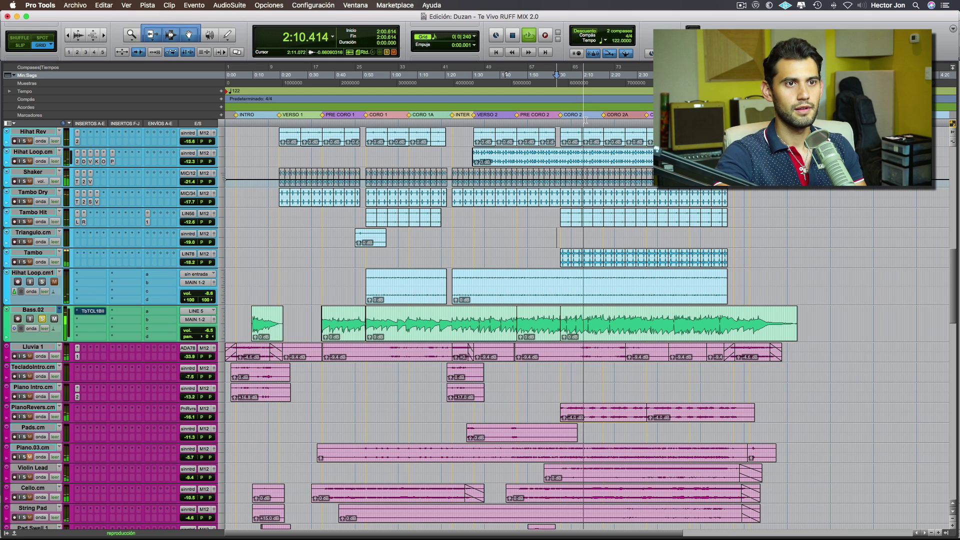
pyautogui.press('space')
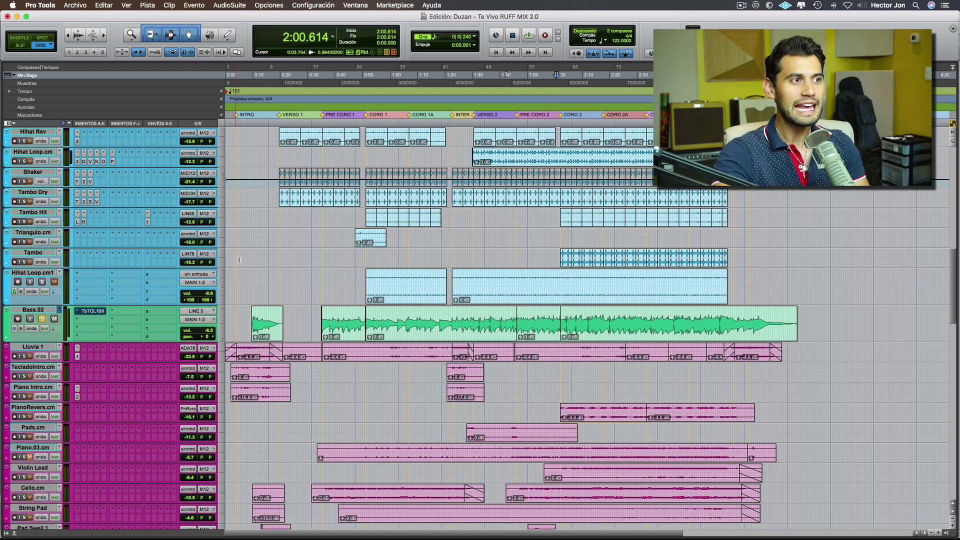
# - Open the Tube-Tech CL 1B compressor inserted on Bass.02 and lower its ratio to the minimum
pyautogui.click(91, 312)
pyautogui.click(91, 312)
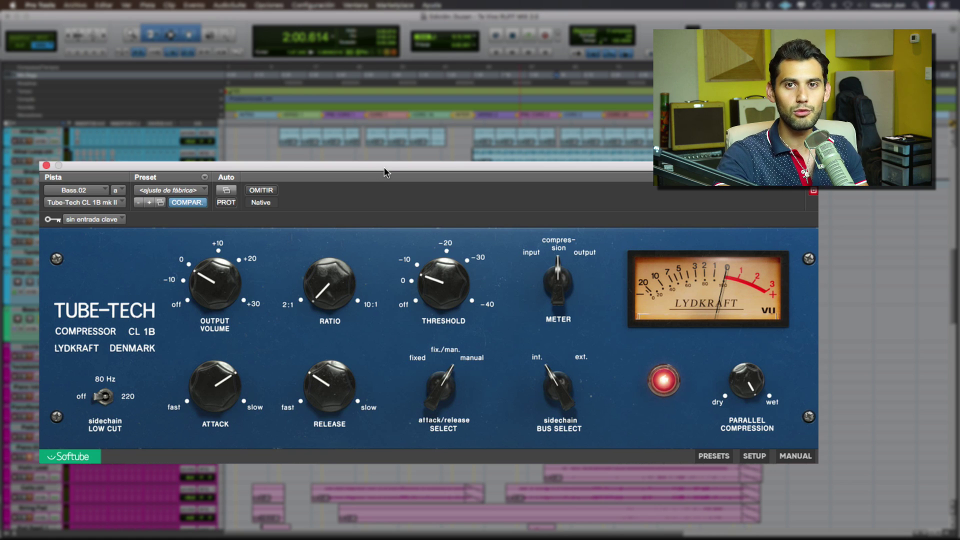
pyautogui.moveTo(186, 291)
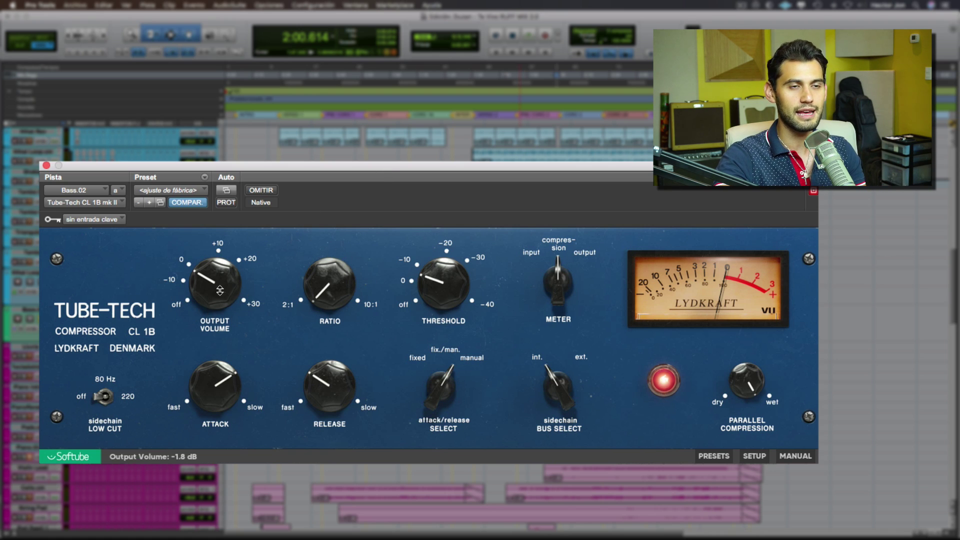
pyautogui.moveTo(326, 301)
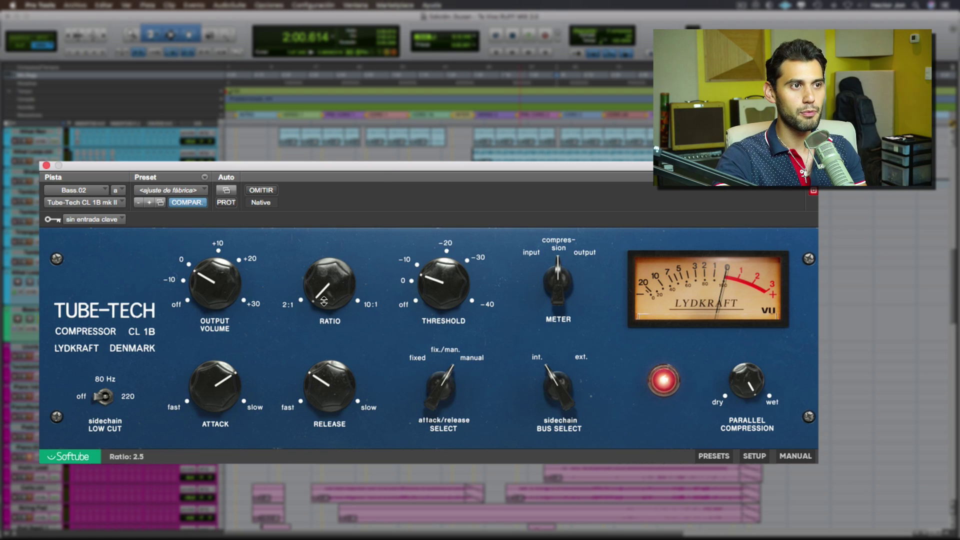
pyautogui.moveTo(326, 301); pyautogui.dragTo(347, 350)
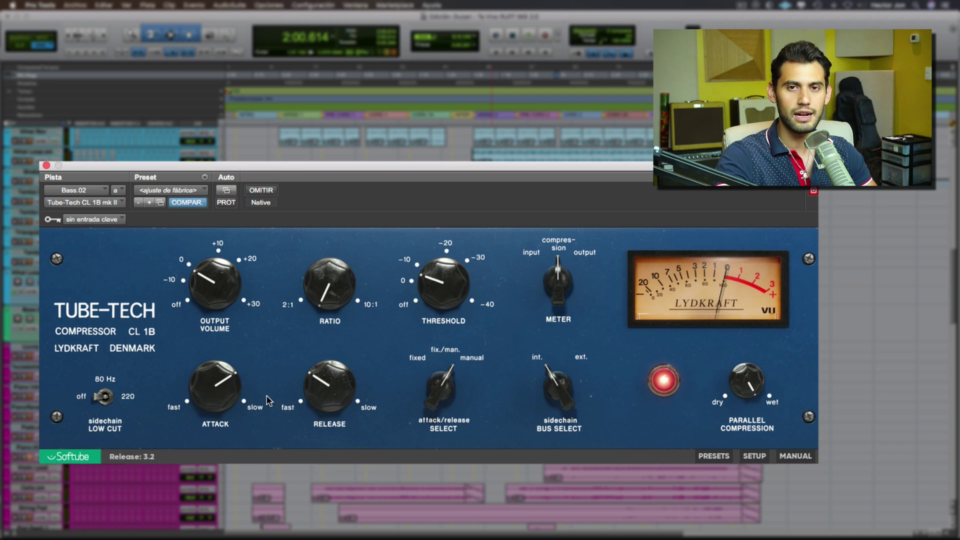
# - Set the compressor's attack to 7.4, release to 0.0 and attack/release select to fix./man
pyautogui.moveTo(204, 387); pyautogui.dragTo(235, 360)
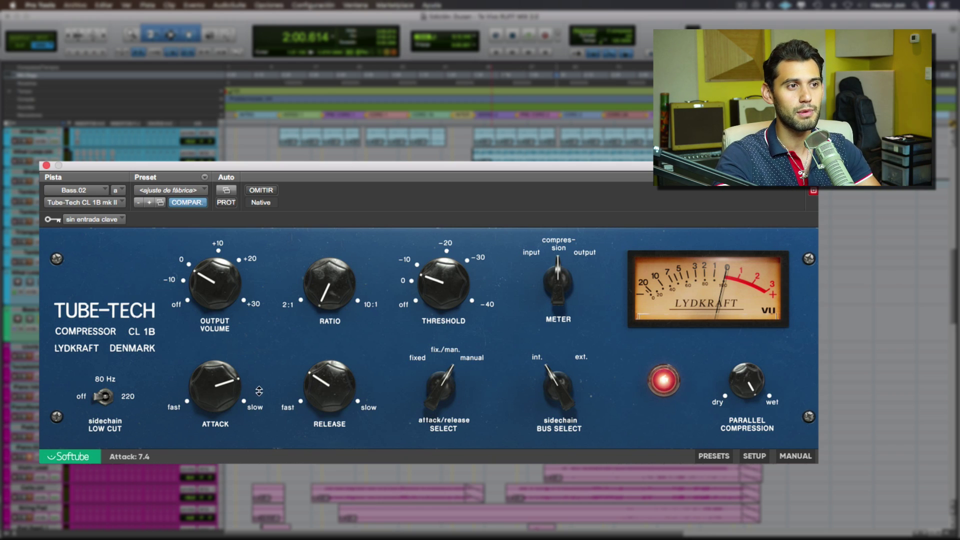
pyautogui.moveTo(311, 394); pyautogui.dragTo(327, 430)
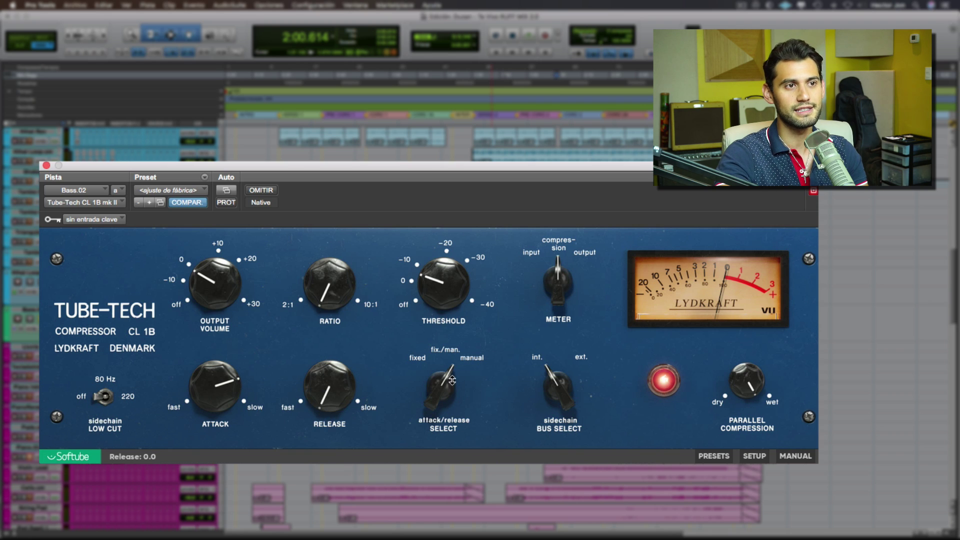
pyautogui.moveTo(433, 377); pyautogui.dragTo(442, 411)
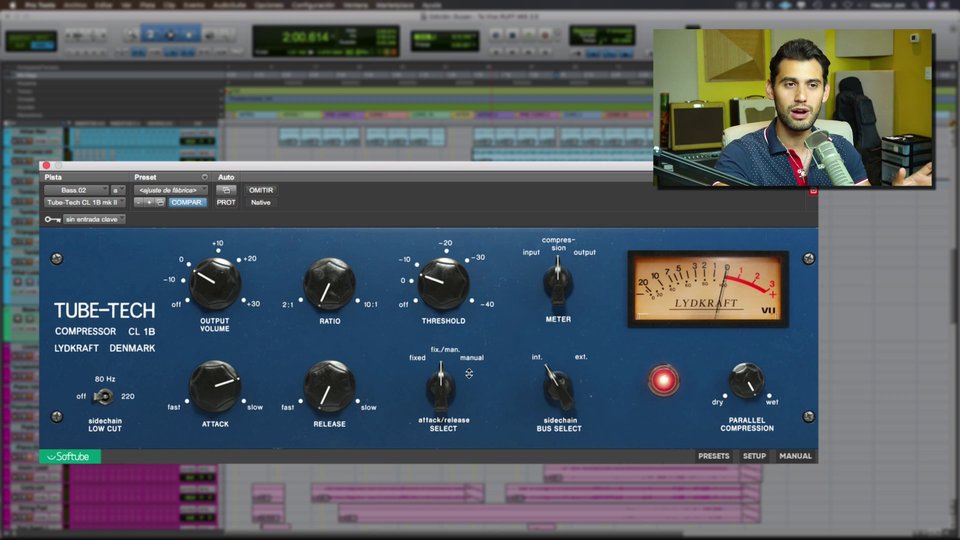
# - Raise the compressor's attack to 10.0 and audition the bass in fix./man. mode
pyautogui.moveTo(448, 283)
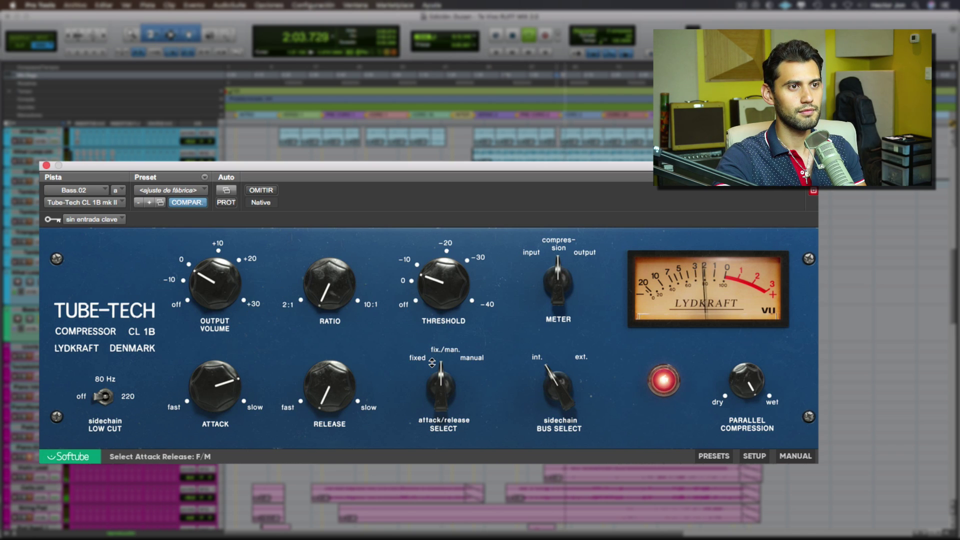
pyautogui.moveTo(226, 389); pyautogui.dragTo(242, 334)
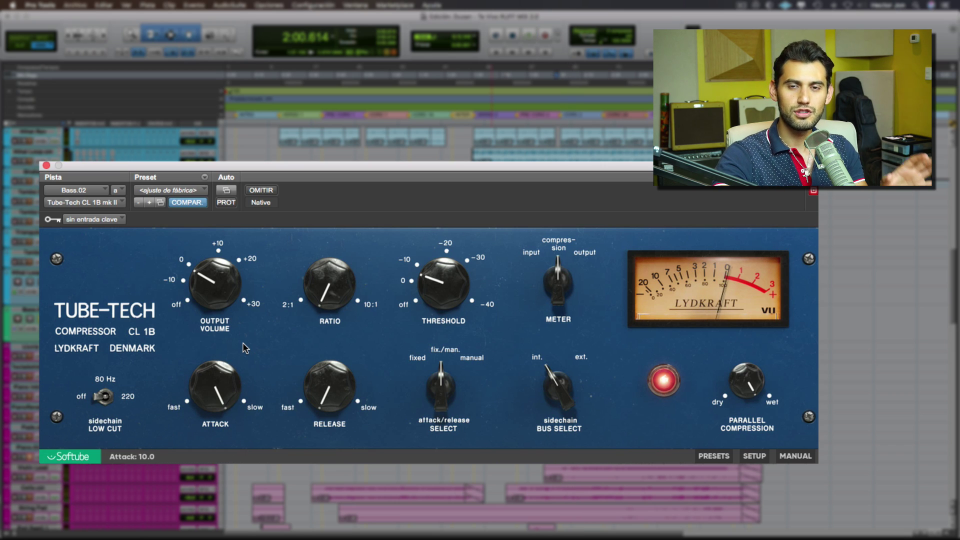
pyautogui.moveTo(216, 383); pyautogui.dragTo(216, 339)
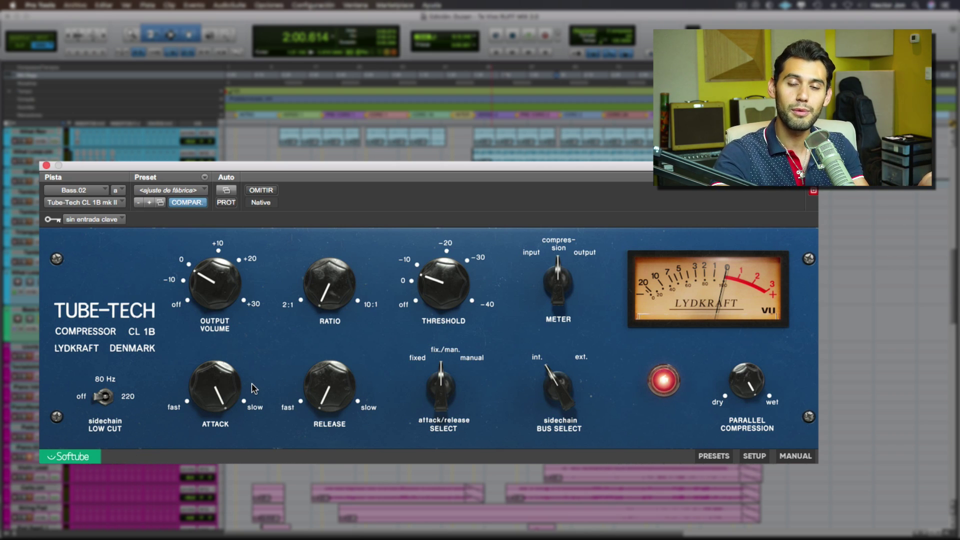
pyautogui.press('space')
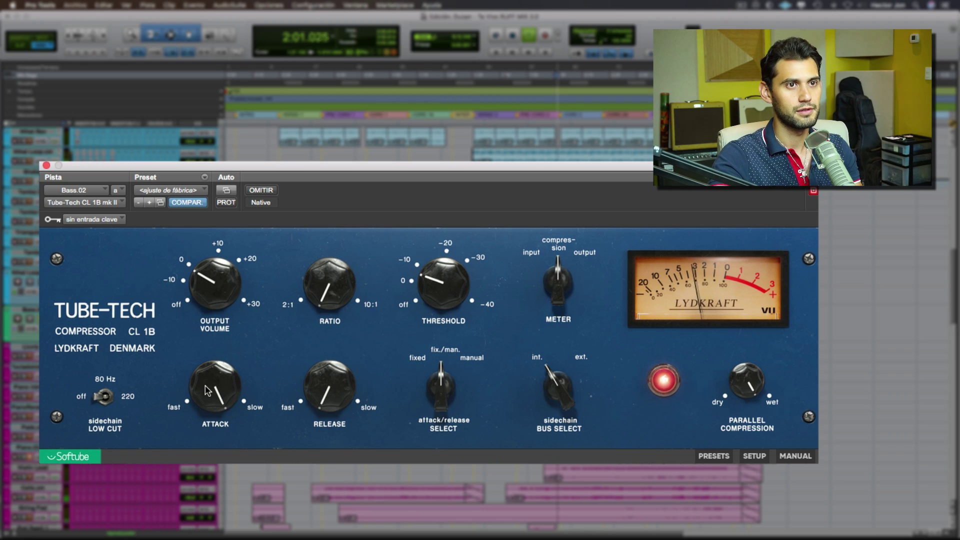
pyautogui.moveTo(220, 369)
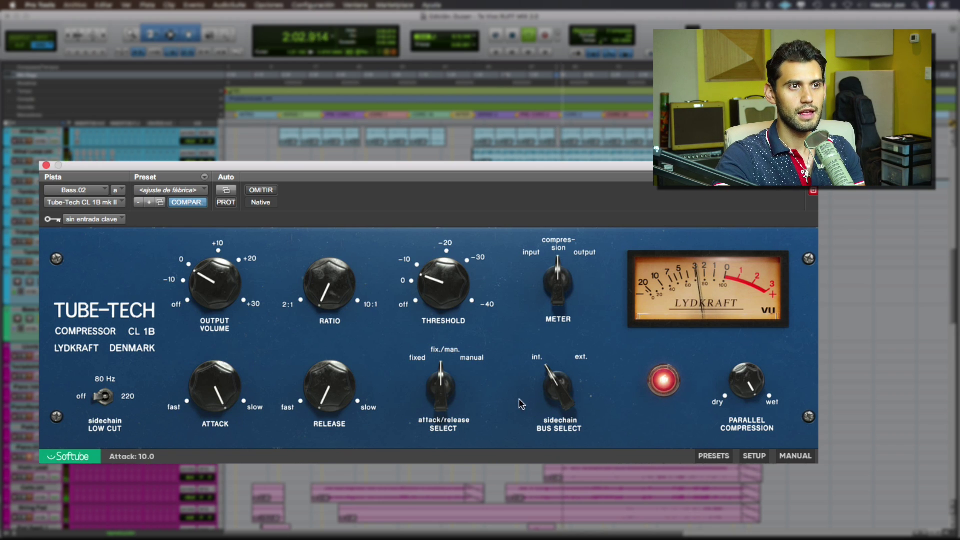
pyautogui.press('space')
# - Switch attack/release select to manual and audition the bass with the attack kept at 10.0
pyautogui.click(451, 389)
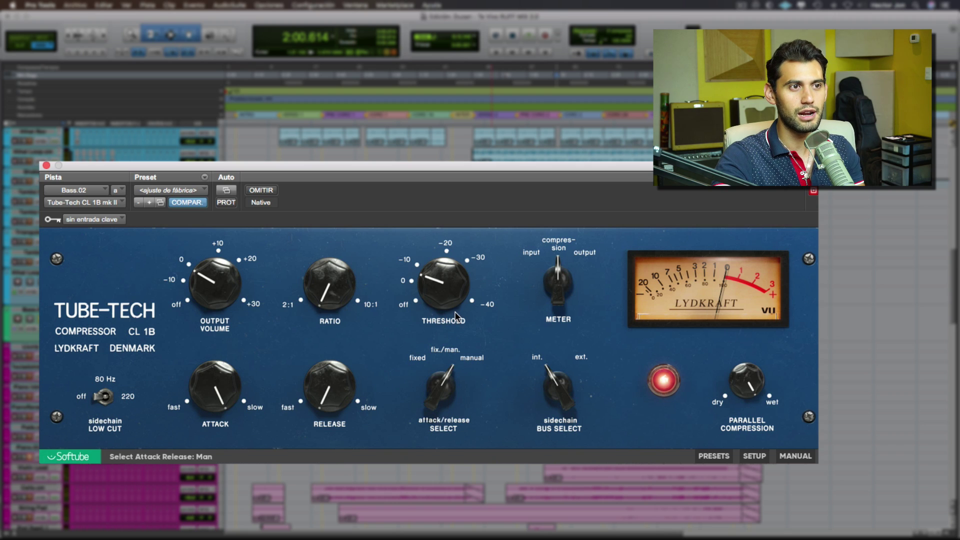
pyautogui.press('space')
pyautogui.moveTo(228, 400)
pyautogui.mouseDown()
pyautogui.moveTo(283, 538)
pyautogui.moveTo(230, 350)
pyautogui.moveTo(291, 488)
pyautogui.moveTo(231, 400)
pyautogui.mouseUp()
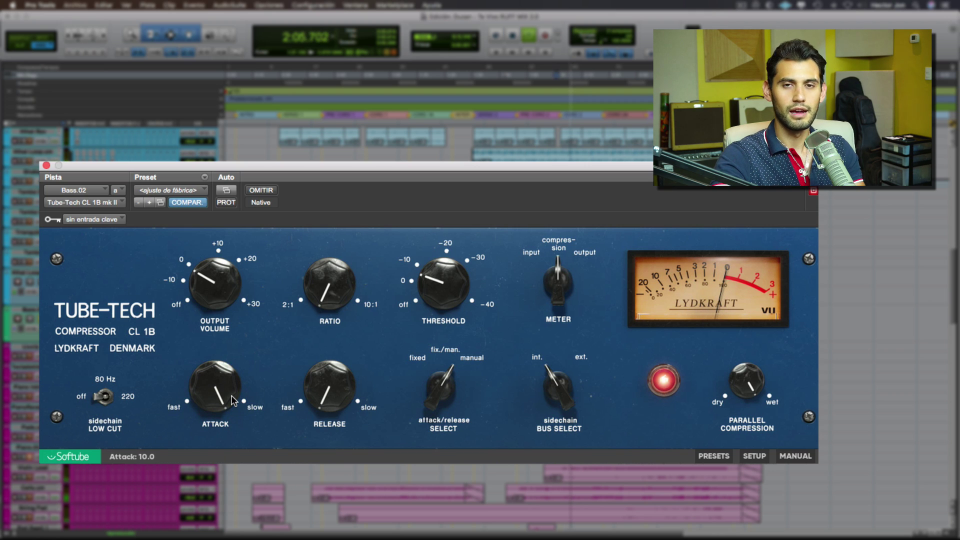
pyautogui.press('space')
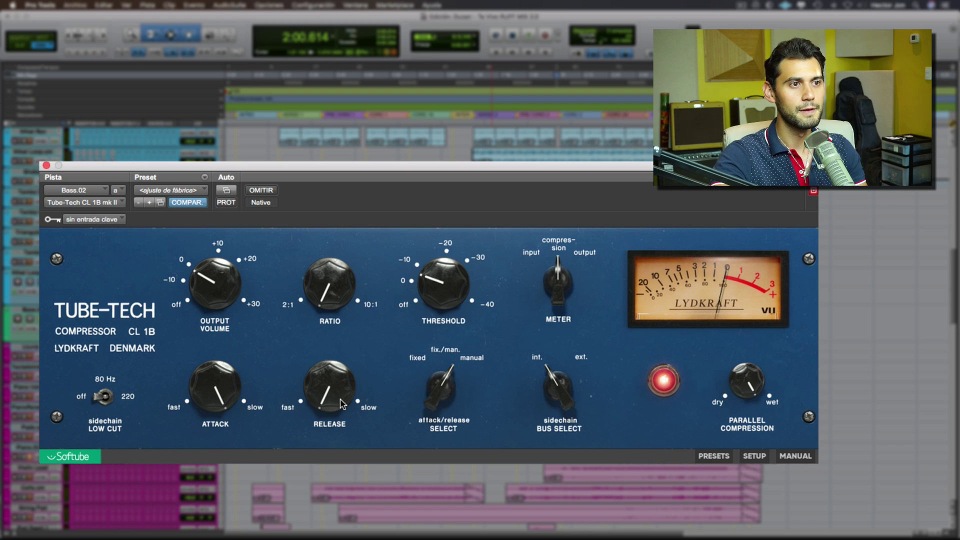
# - Return attack/release select to fix./man., with the attack near mid-range and the release at 4.3
pyautogui.moveTo(444, 404); pyautogui.dragTo(444, 424)
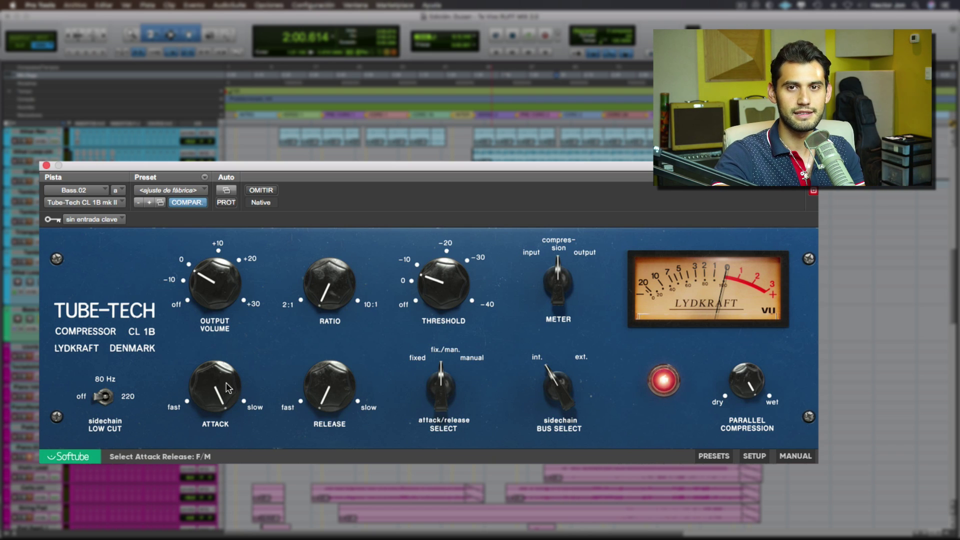
pyautogui.moveTo(216, 389); pyautogui.dragTo(290, 401)
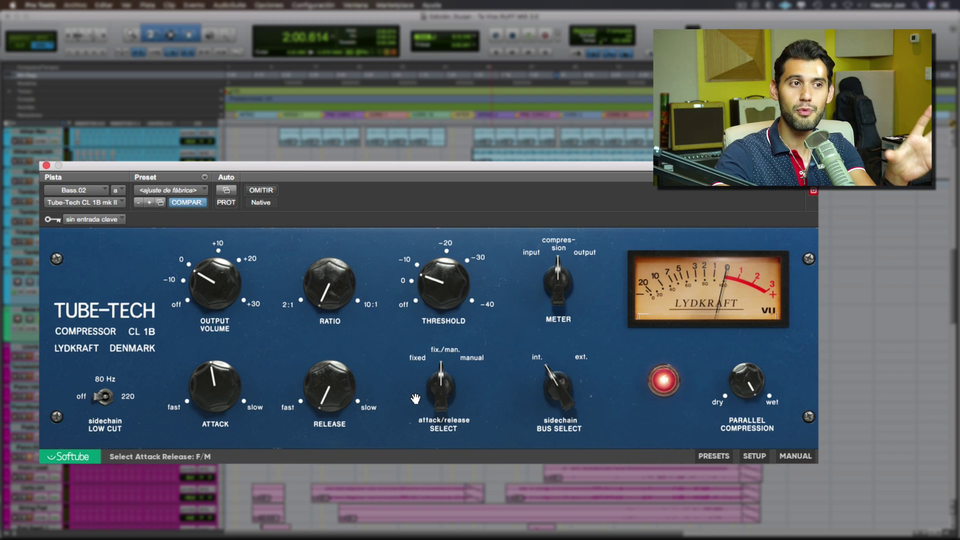
pyautogui.moveTo(328, 391)
pyautogui.mouseDown()
pyautogui.moveTo(328, 342)
pyautogui.moveTo(325, 400)
pyautogui.moveTo(327, 378)
pyautogui.mouseUp()
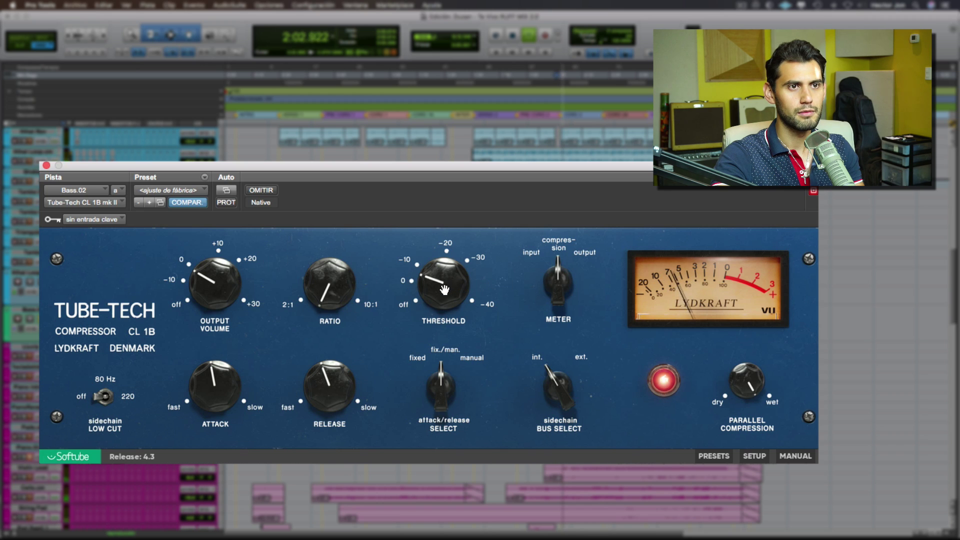
# - Set the threshold to about 0 and compare attack settings of maximum, 0.0 and 8.3 during playback, ending at 6.6
pyautogui.moveTo(444, 289)
pyautogui.mouseDown()
pyautogui.moveTo(451, 301)
pyautogui.moveTo(429, 314)
pyautogui.moveTo(448, 297)
pyautogui.mouseUp()
pyautogui.moveTo(216, 381); pyautogui.dragTo(223, 381)
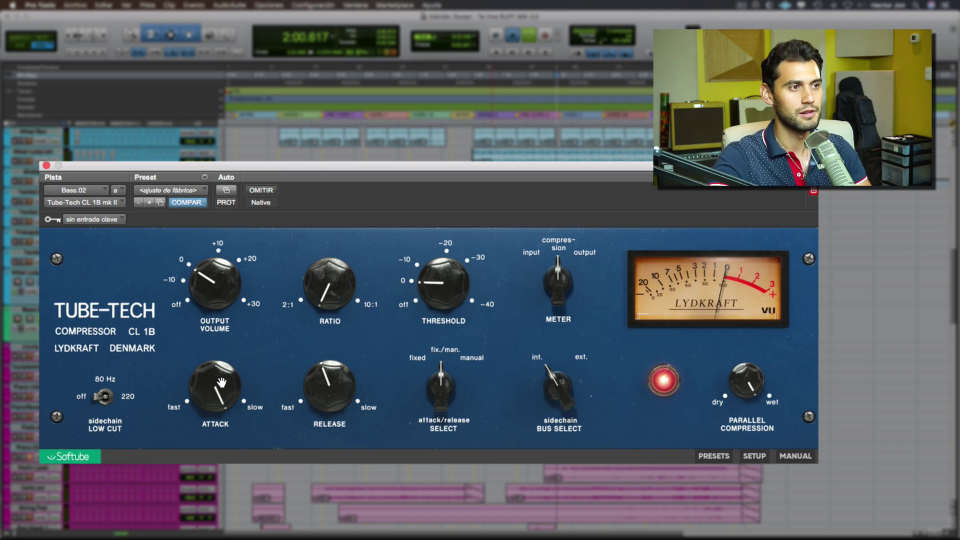
pyautogui.moveTo(222, 383); pyautogui.dragTo(284, 465)
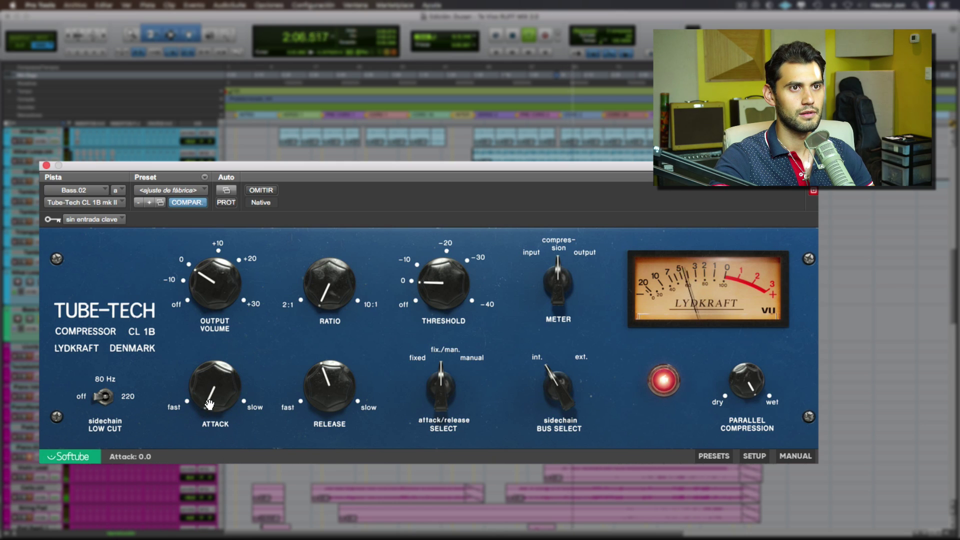
pyautogui.moveTo(210, 402); pyautogui.dragTo(226, 309)
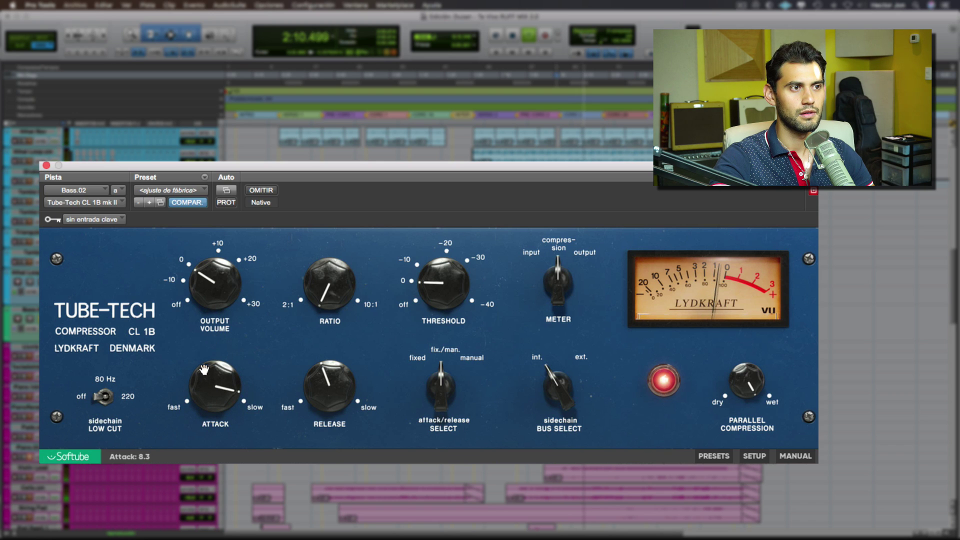
pyautogui.moveTo(203, 369); pyautogui.dragTo(207, 426)
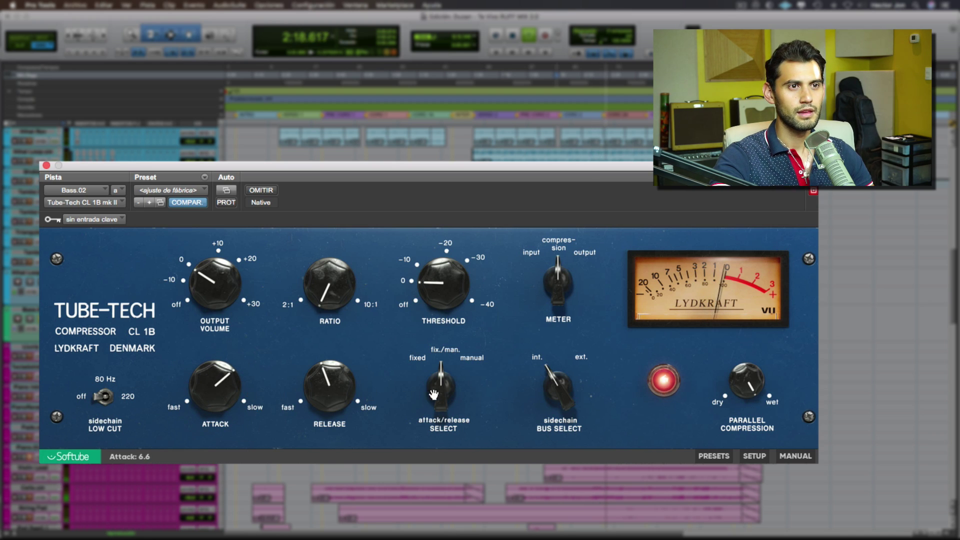
# - Switch attack/release select to manual, with the attack at 6.5 and the release at 2.8
pyautogui.moveTo(444, 394); pyautogui.dragTo(450, 349)
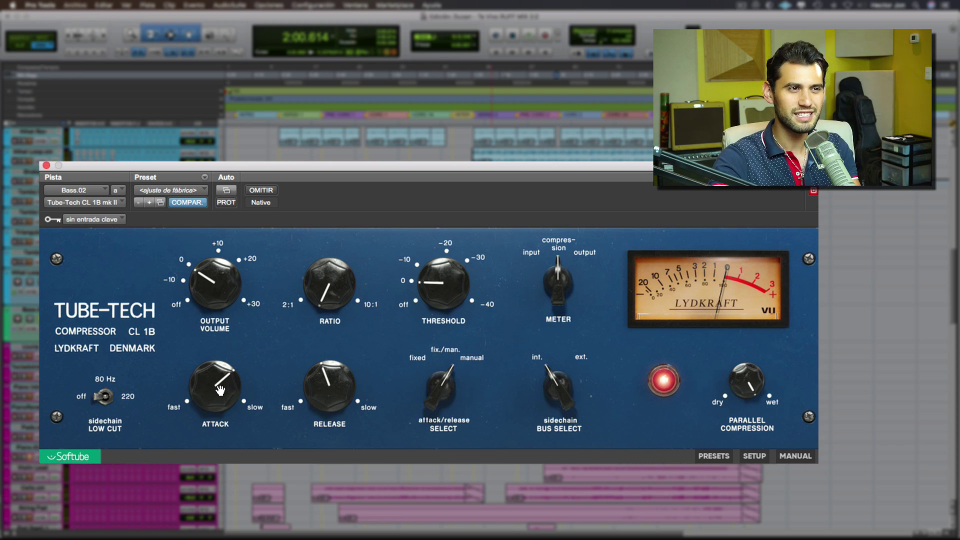
pyautogui.moveTo(223, 384); pyautogui.dragTo(226, 389)
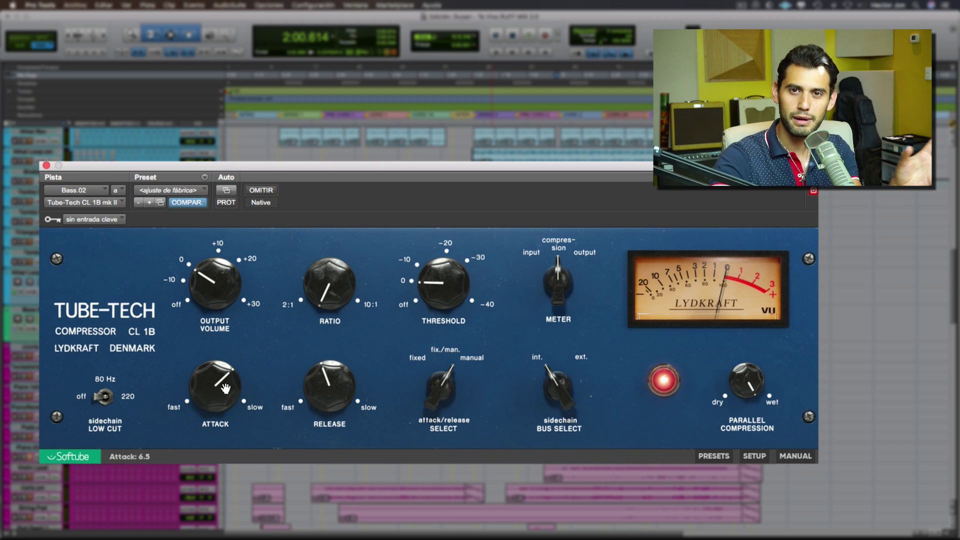
pyautogui.moveTo(304, 386); pyautogui.dragTo(331, 384)
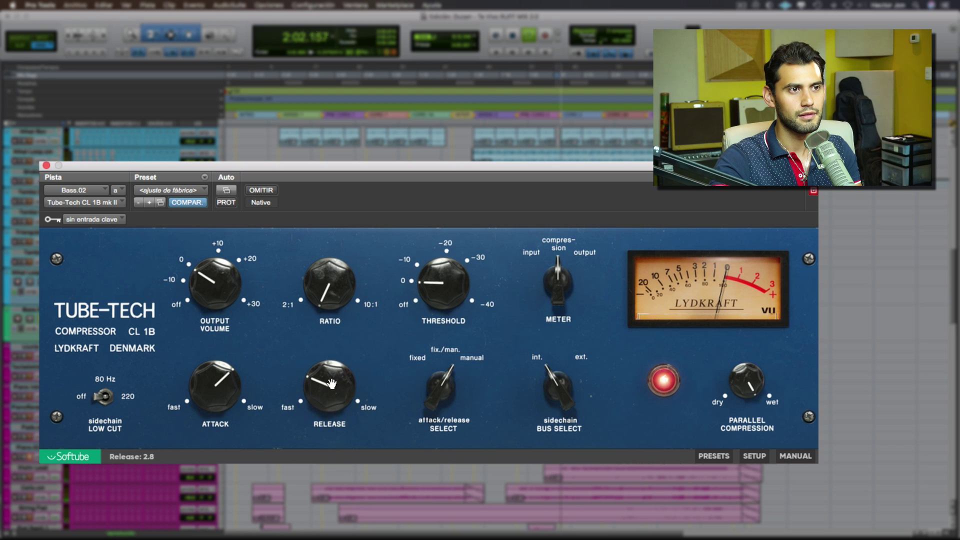
# - Set the bass compressor's threshold to -3.6 dB, lower its ratio, set output volume to 0.8 dB, and compare against bypass during playback
pyautogui.moveTo(446, 290)
pyautogui.mouseDown()
pyautogui.moveTo(447, 280)
pyautogui.moveTo(444, 294)
pyautogui.mouseUp()
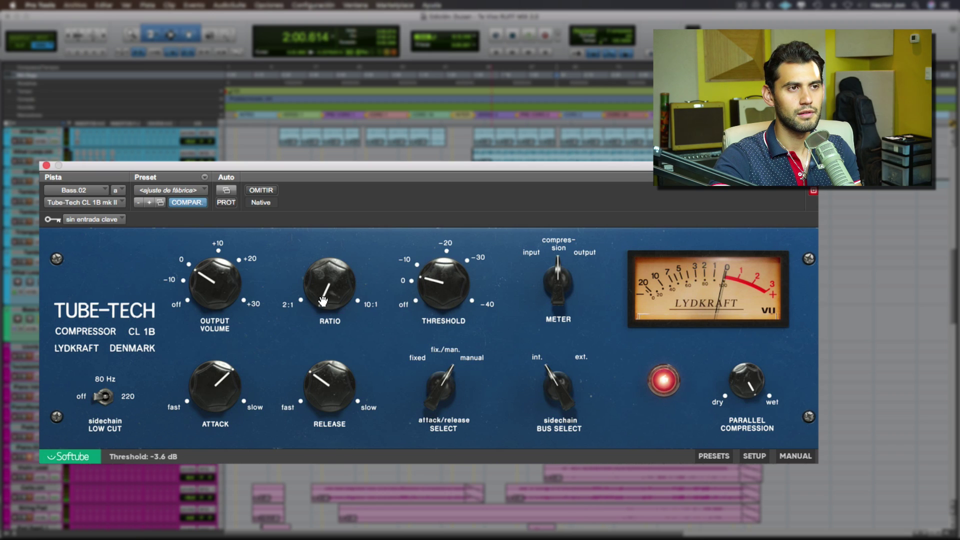
pyautogui.moveTo(322, 289); pyautogui.dragTo(328, 289)
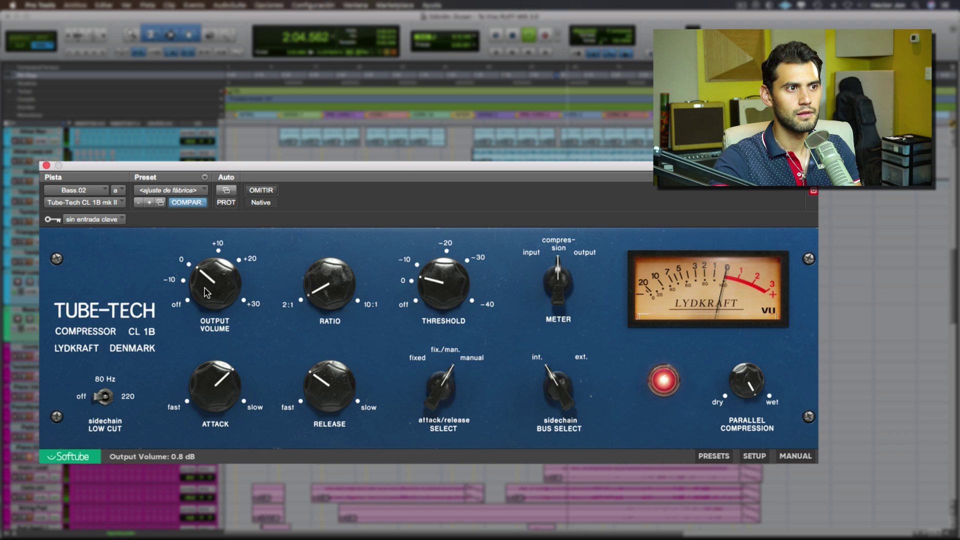
pyautogui.scroll(2, 206, 292)
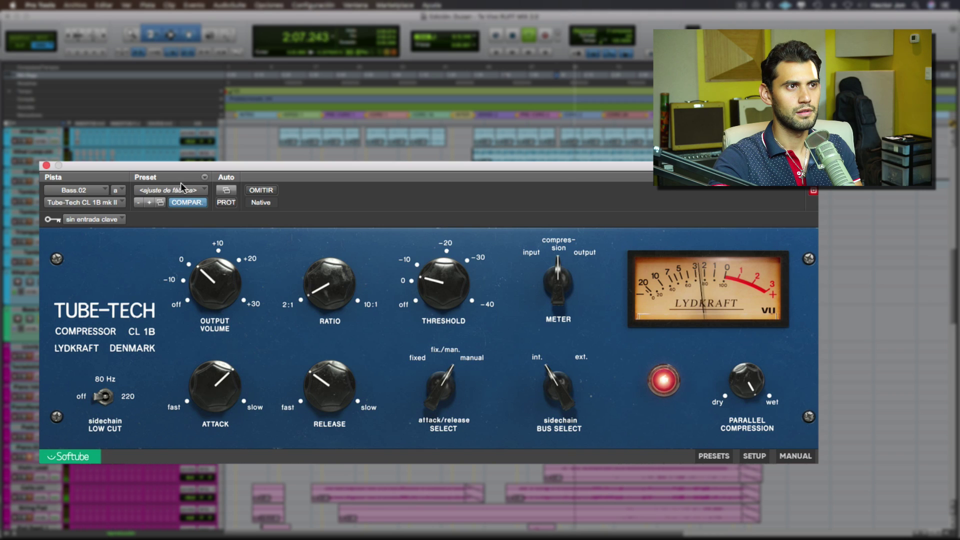
pyautogui.click(266, 191)
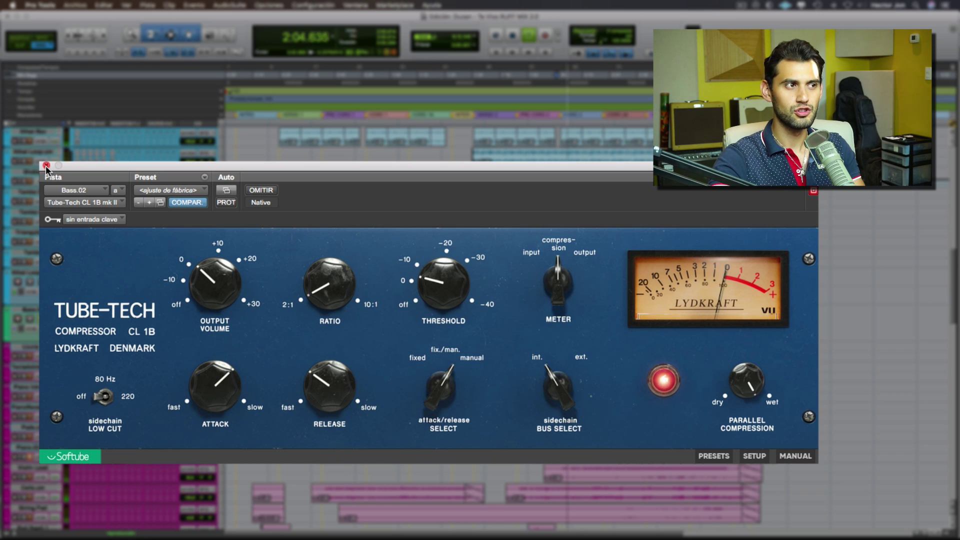
pyautogui.press('space')
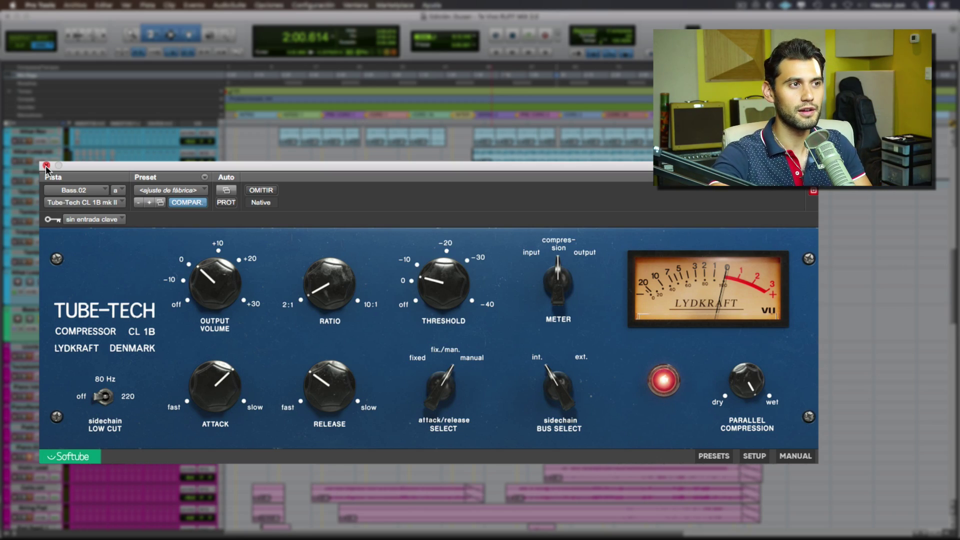
# - Play the song, close the Bass.02 compressor, stop playback and switch to the mix window
pyautogui.press('space')
pyautogui.click(46, 165)
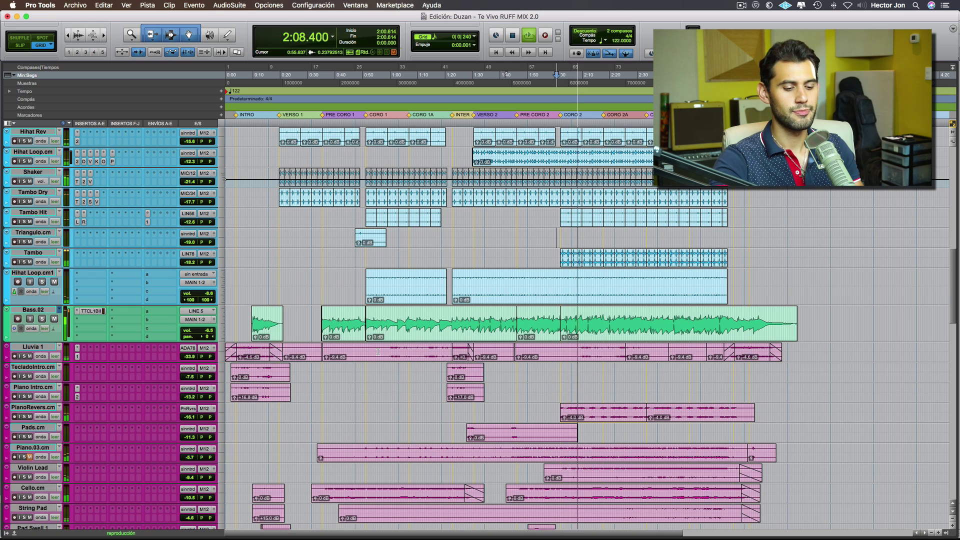
pyautogui.press('space')
pyautogui.press('super+equal')
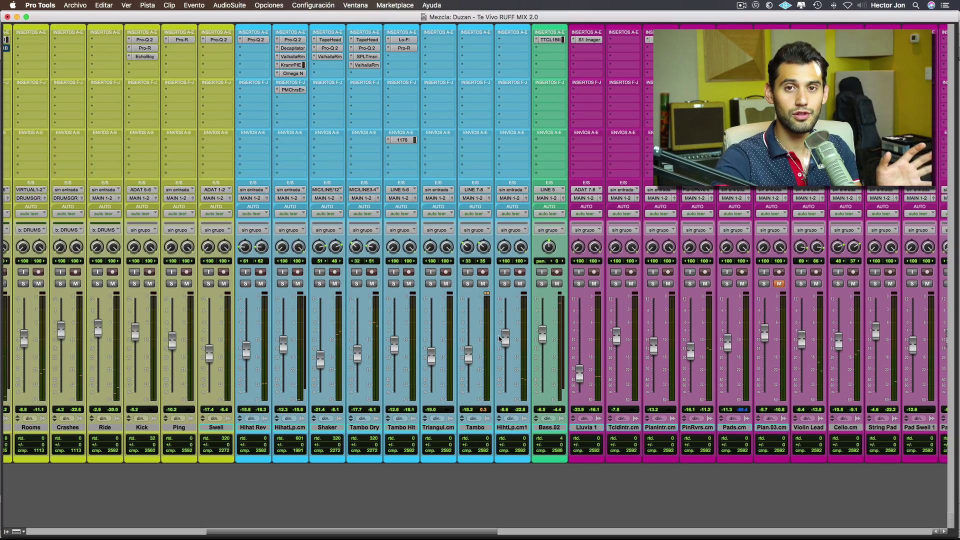
# - On the OH channel, remove the Tube-Tech CL 1B from the second insert and open the Tube-Tech CL 1B mk II
pyautogui.hscroll(-10, 511, 334)
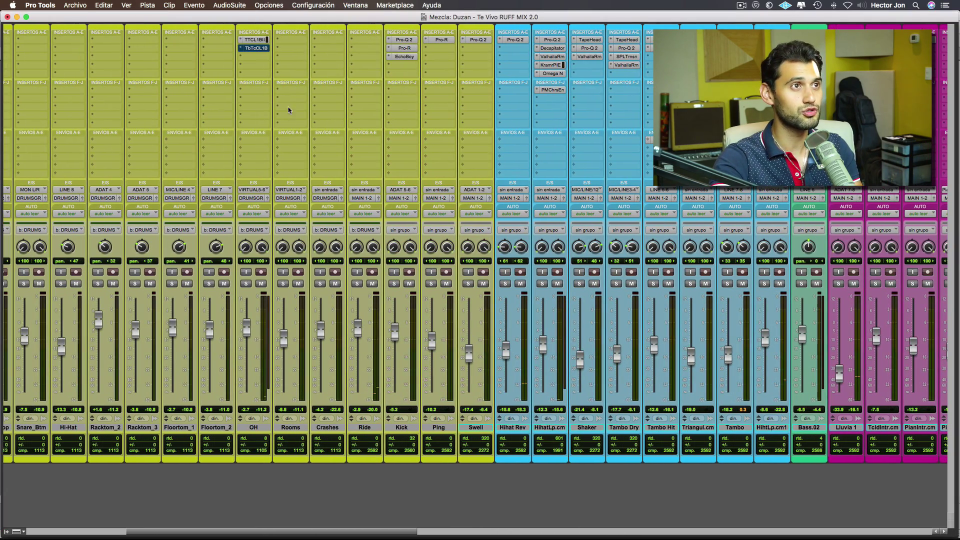
pyautogui.click(256, 49)
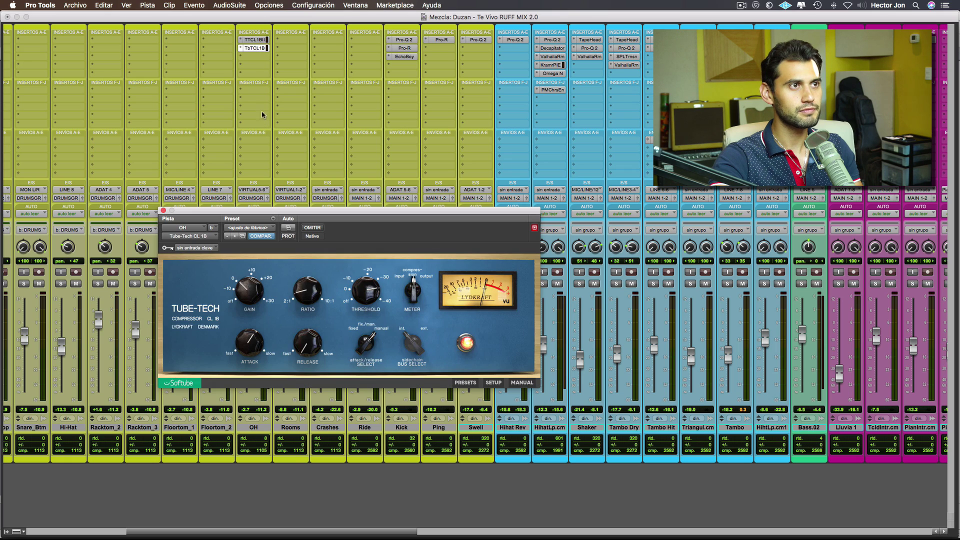
pyautogui.click(240, 50)
pyautogui.click(288, 74)
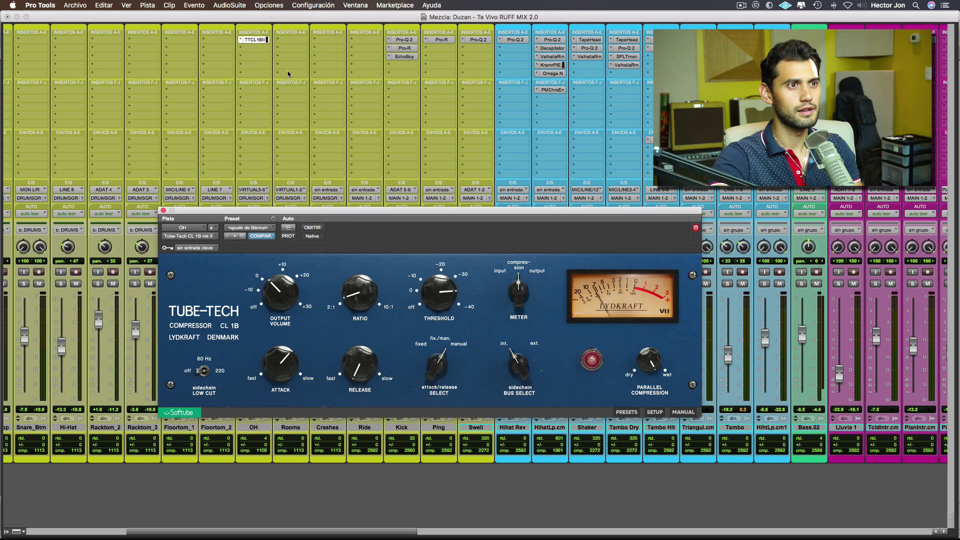
pyautogui.moveTo(431, 215); pyautogui.dragTo(575, 217)
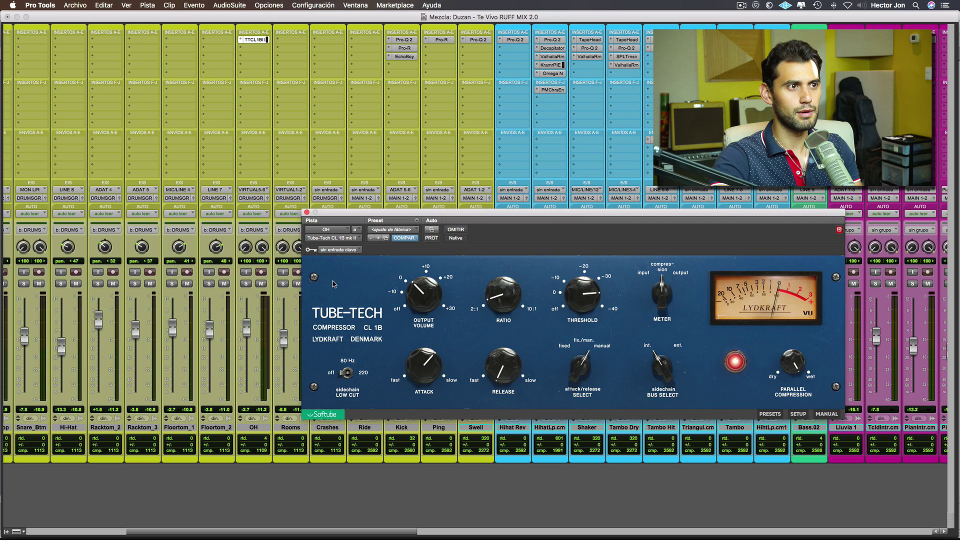
# - Solo the OH track and lower its compressor threshold to -41.0 dB during playback
pyautogui.click(246, 284)
pyautogui.moveTo(446, 221); pyautogui.dragTo(256, 231)
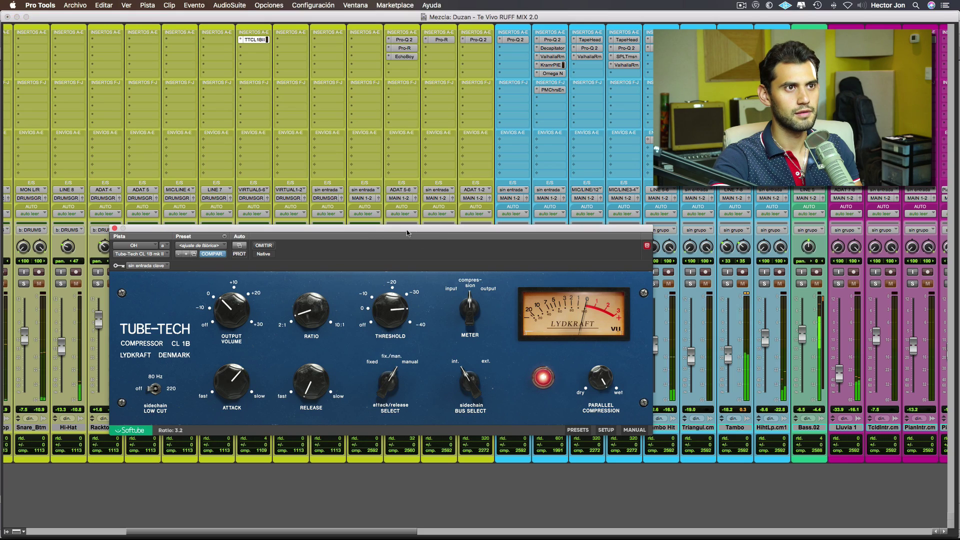
pyautogui.moveTo(407, 234); pyautogui.dragTo(426, 215)
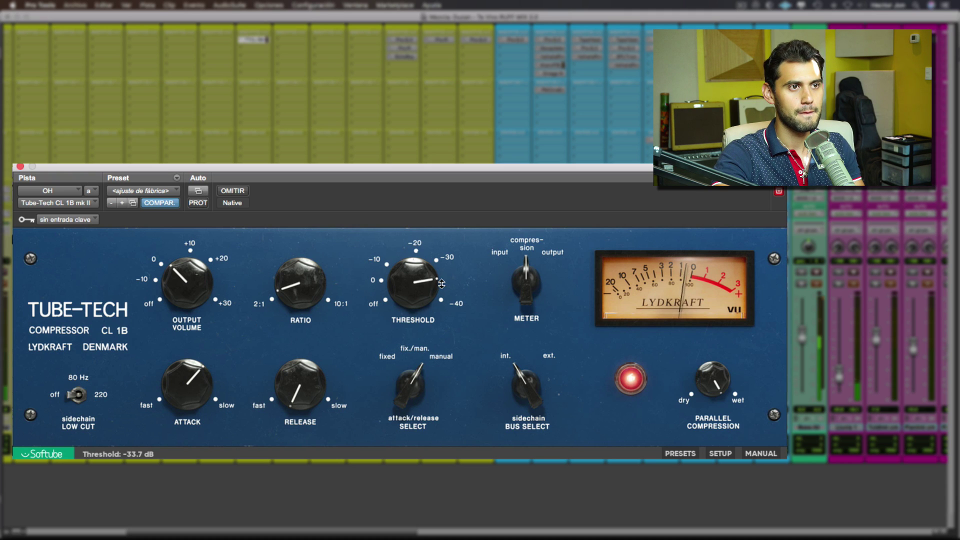
pyautogui.moveTo(422, 298)
pyautogui.mouseDown()
pyautogui.moveTo(433, 327)
pyautogui.moveTo(435, 258)
pyautogui.moveTo(431, 388)
pyautogui.moveTo(433, 321)
pyautogui.moveTo(418, 279)
pyautogui.mouseUp()
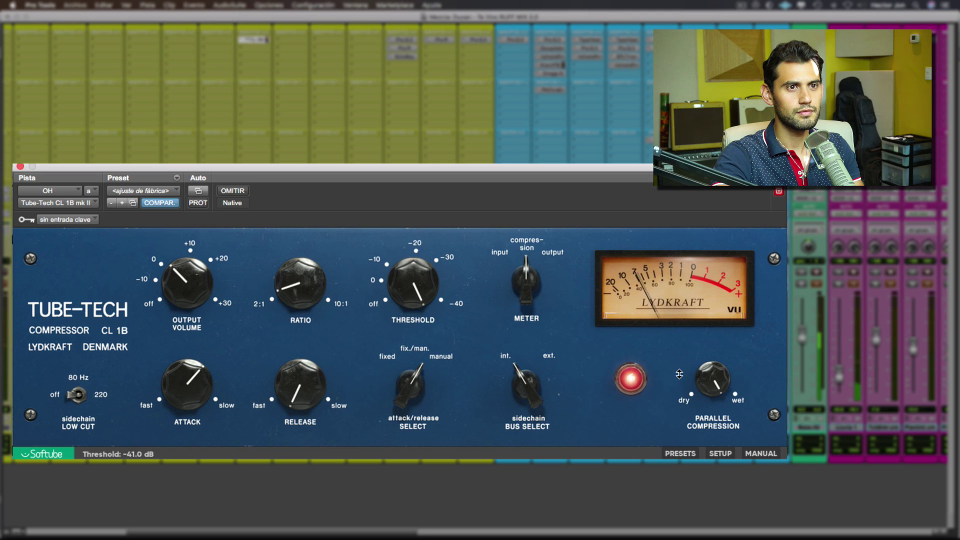
# - Set the OH compressor's parallel compression to 46 % and output volume to 2.2 dB, and compare the result against bypass
pyautogui.moveTo(708, 378)
pyautogui.mouseDown()
pyautogui.moveTo(714, 404)
pyautogui.moveTo(716, 392)
pyautogui.mouseUp()
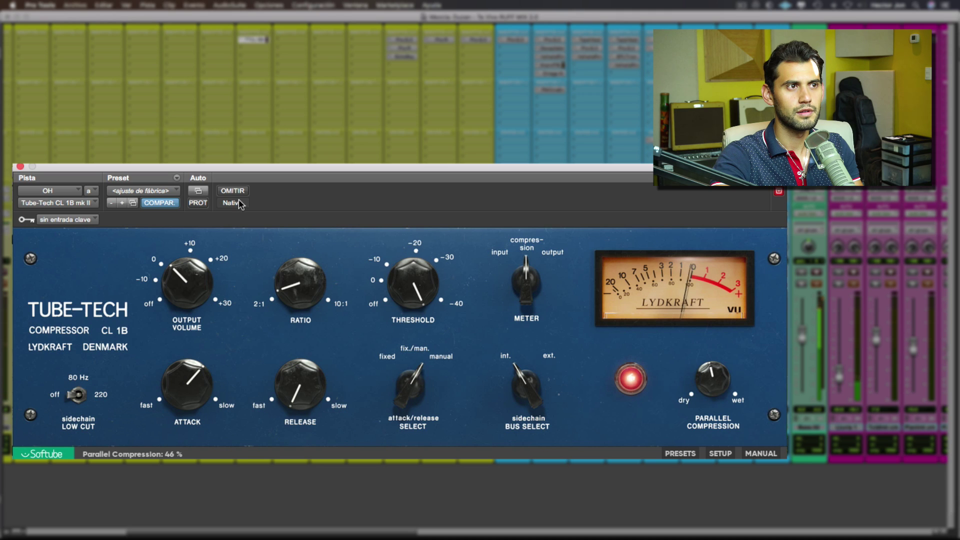
pyautogui.moveTo(201, 264)
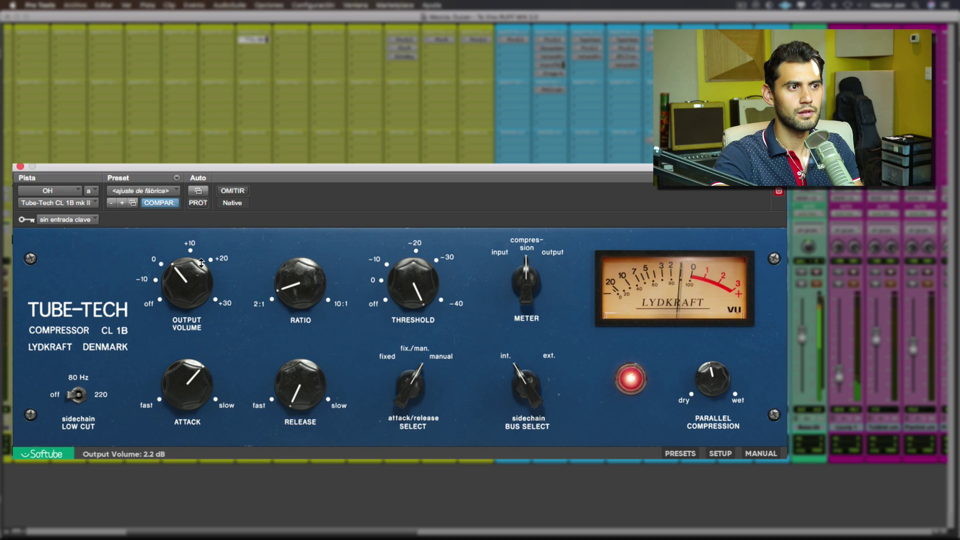
pyautogui.click(240, 192)
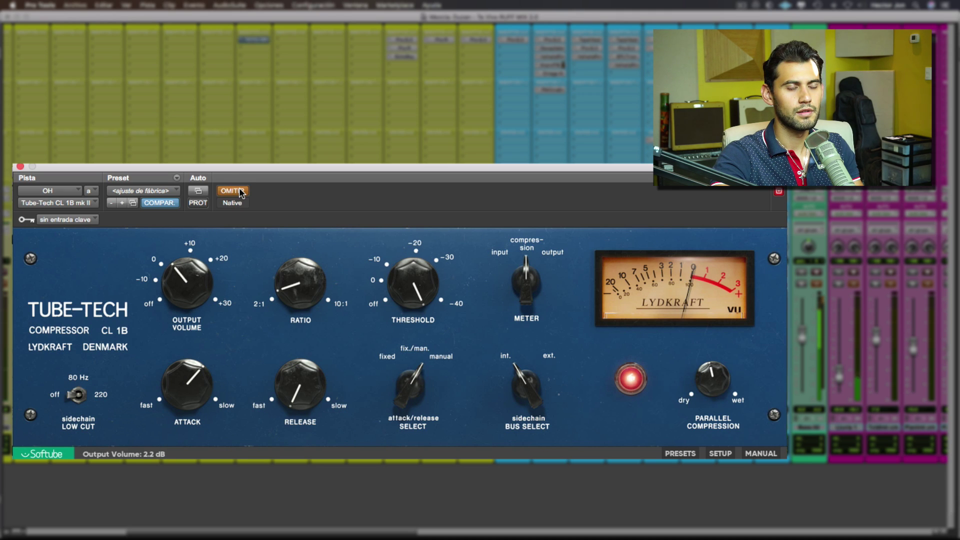
pyautogui.click(240, 192)
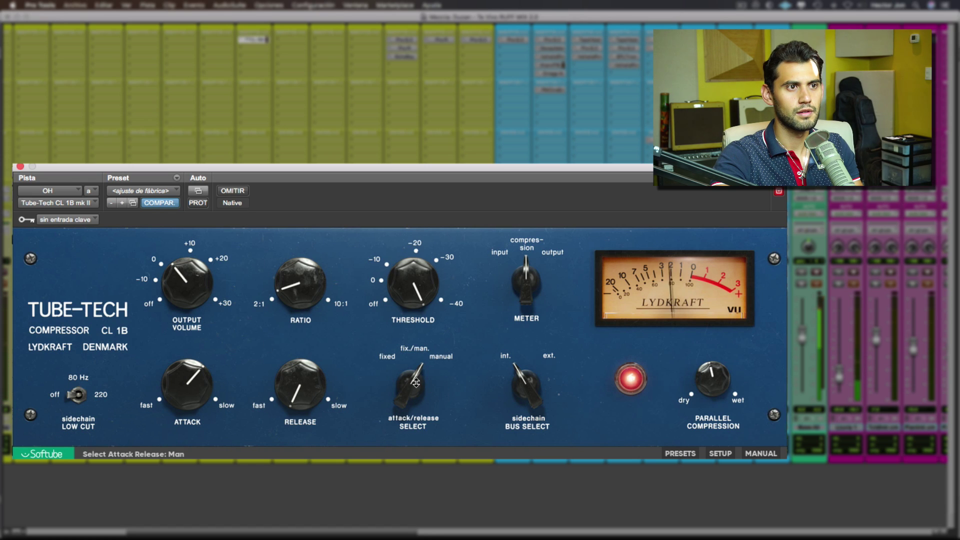
# - Audition the OH compressor with attack/release select on fixed, threshold at -40.4 dB and parallel compression at 15 %
pyautogui.moveTo(410, 374); pyautogui.dragTo(409, 395)
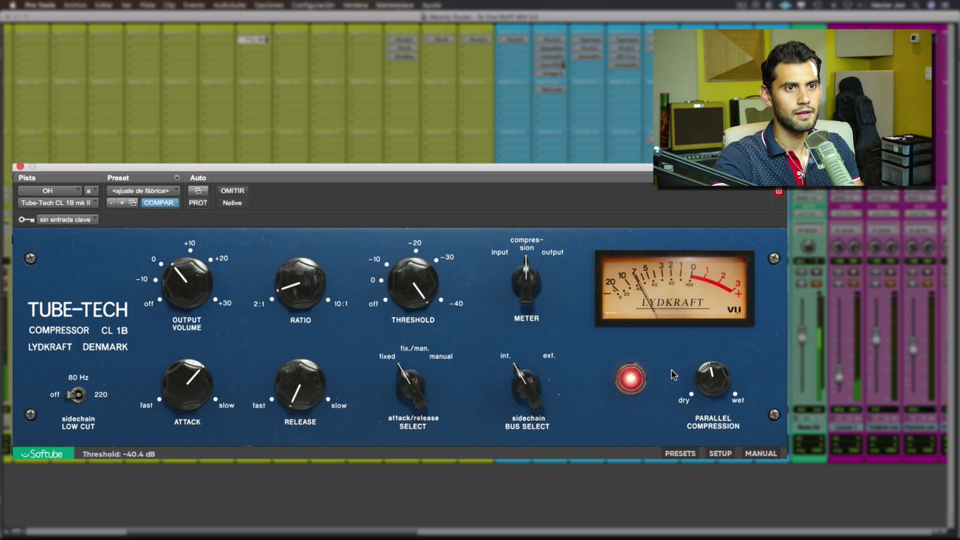
pyautogui.moveTo(712, 379); pyautogui.dragTo(710, 413)
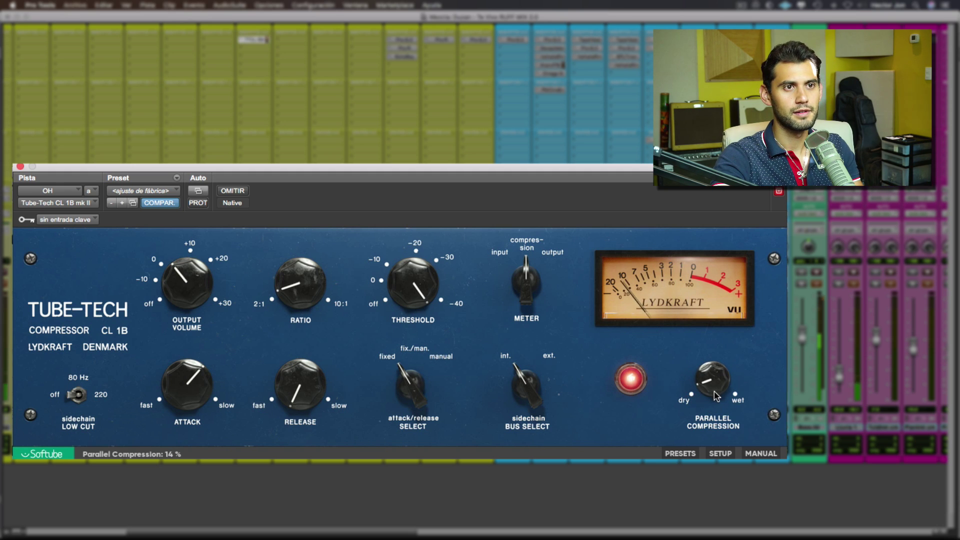
pyautogui.moveTo(715, 394); pyautogui.dragTo(706, 387)
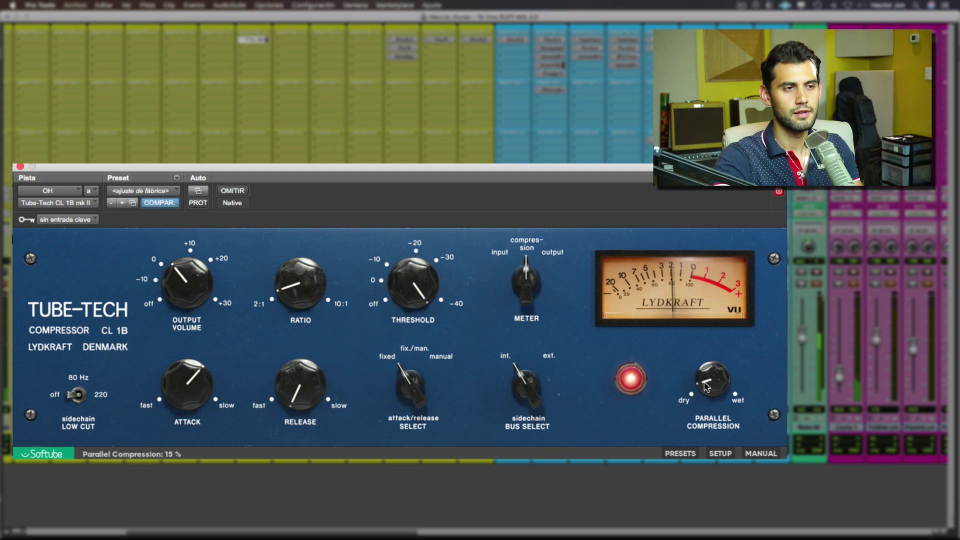
# - Return attack/release select to manual, with the threshold at -41.0 dB and parallel compression at 49 %
pyautogui.click(410, 383)
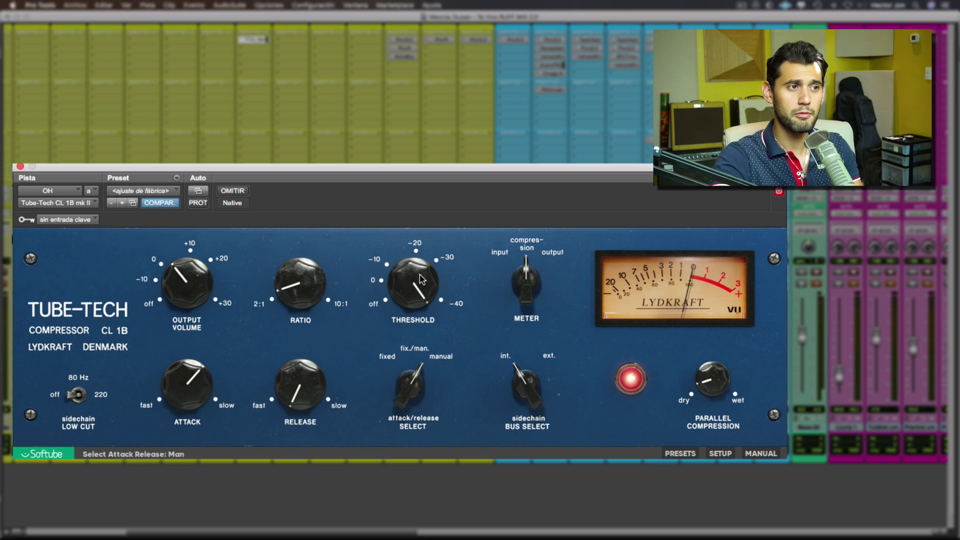
pyautogui.moveTo(190, 394); pyautogui.dragTo(192, 392)
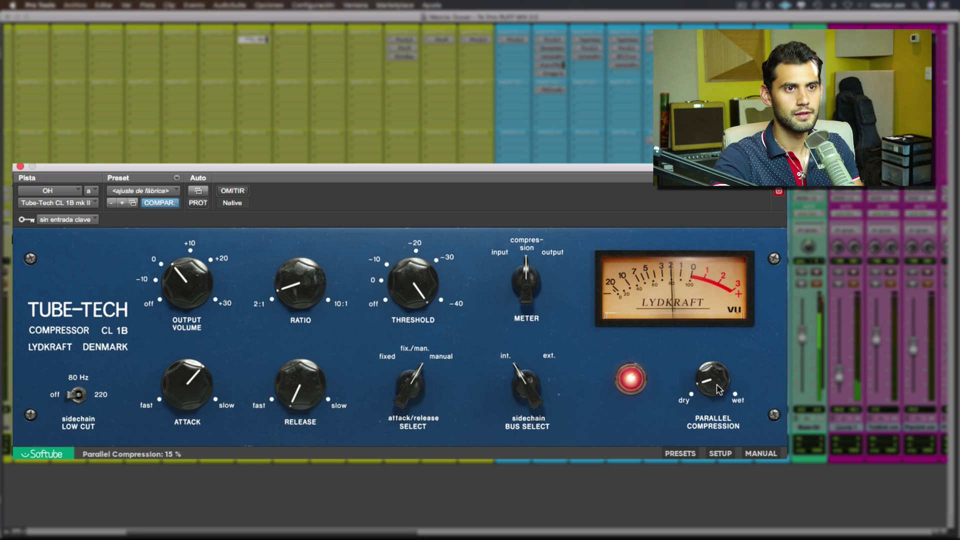
pyautogui.moveTo(415, 280); pyautogui.dragTo(425, 284)
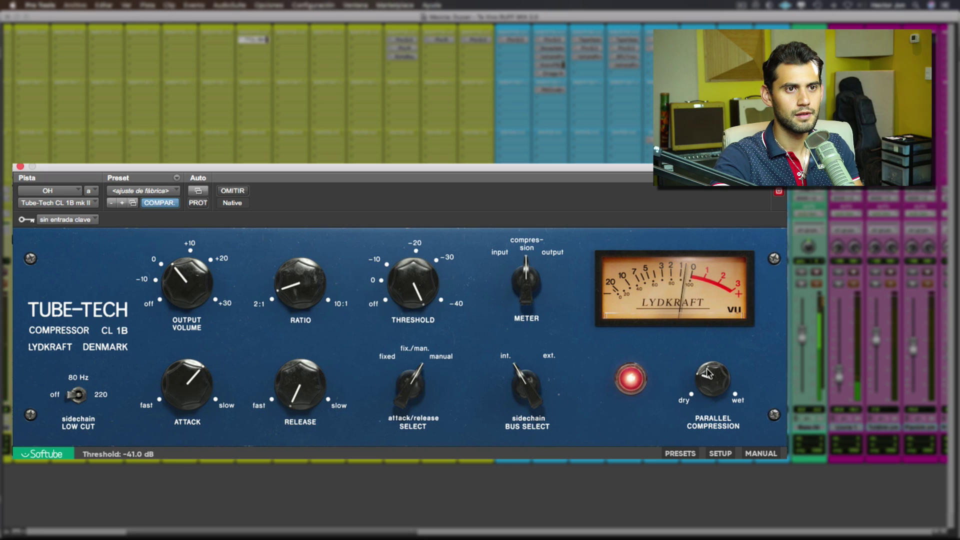
pyautogui.moveTo(699, 376); pyautogui.dragTo(710, 348)
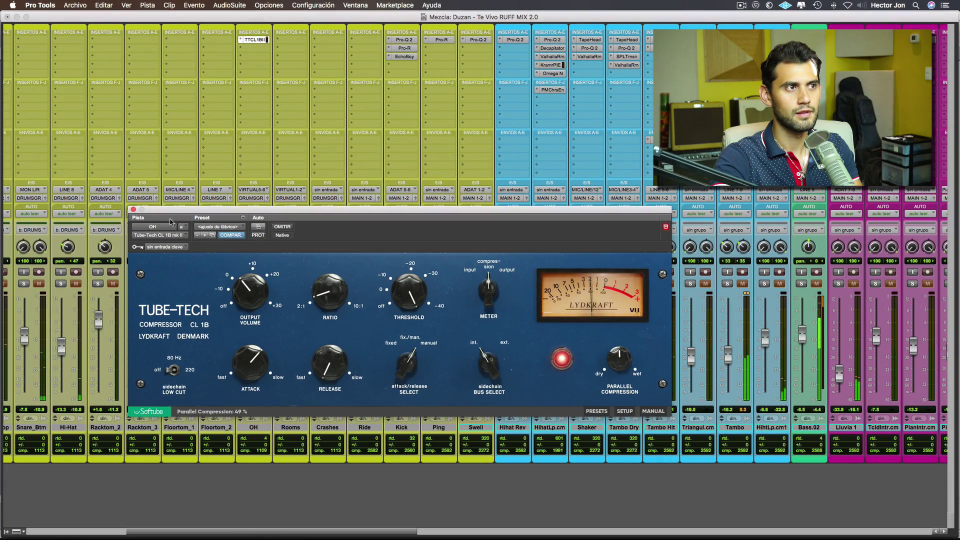
# - Close the OH compressor, unsolo the OH track and lower the Bass.02 fader to -8.1 dB
pyautogui.click(46, 177)
pyautogui.click(247, 284)
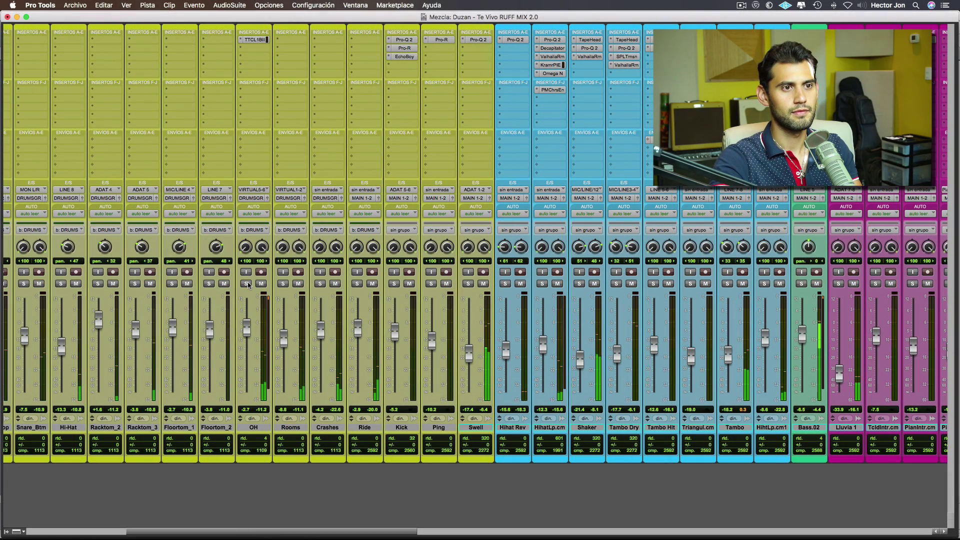
pyautogui.hscroll(10, 561, 336)
pyautogui.moveTo(561, 336); pyautogui.dragTo(564, 339)
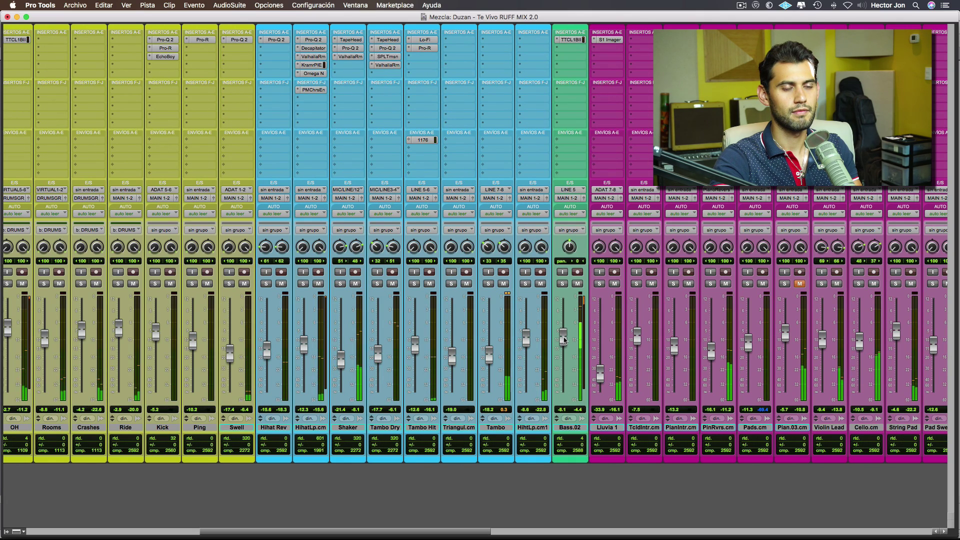
# - Solo the lead vocal compression track and open its Tube-Tech CL 1B mk II insert
pyautogui.hscroll(20, 550, 332)
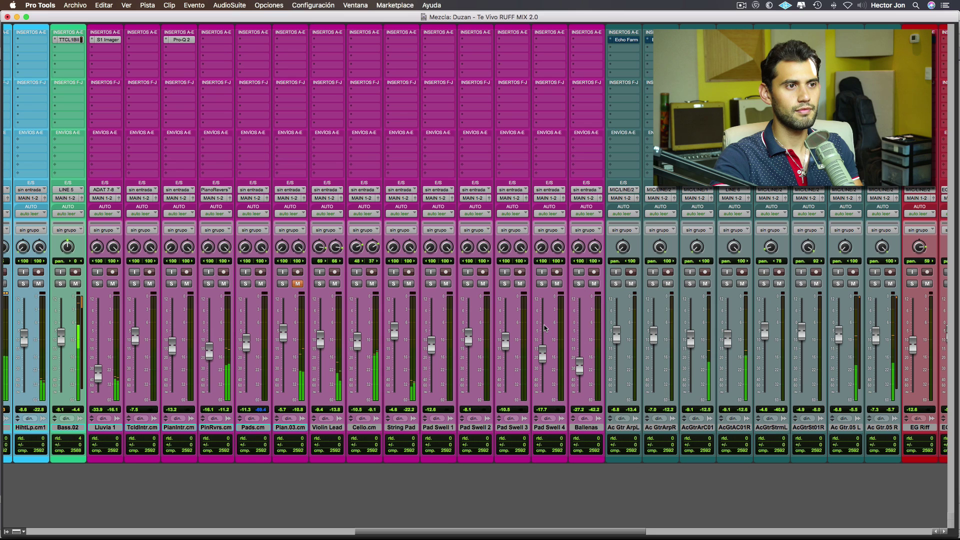
pyautogui.hscroll(4, 545, 328)
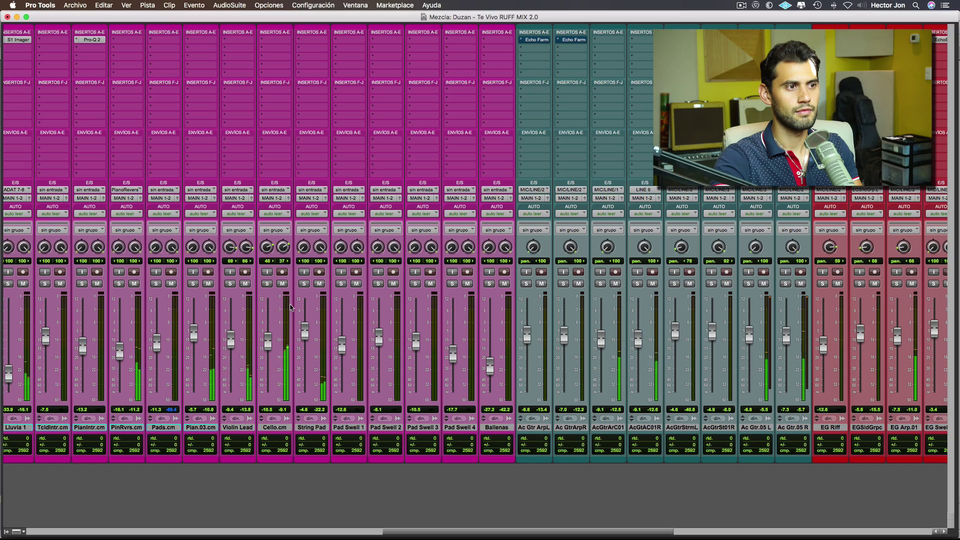
pyautogui.hscroll(10, 290, 307)
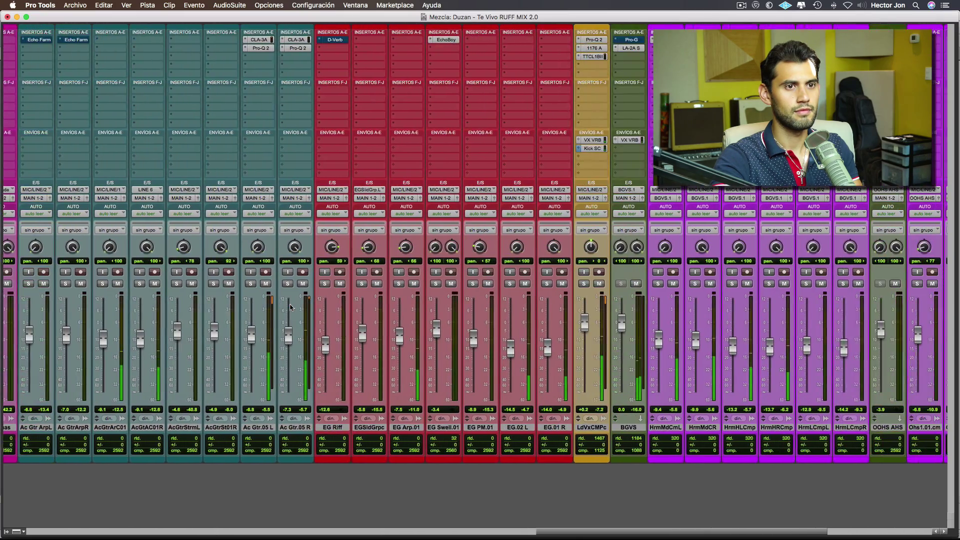
pyautogui.hscroll(1, 290, 307)
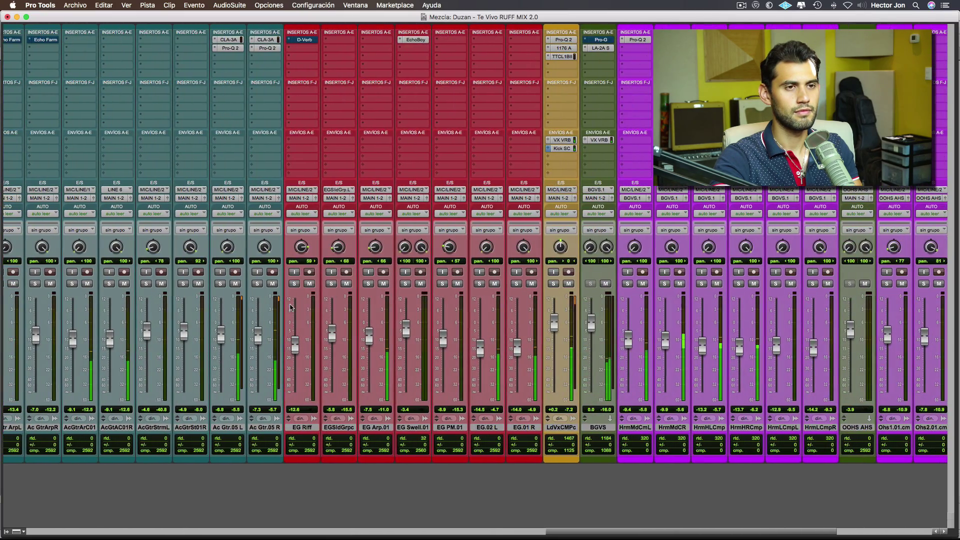
pyautogui.click(552, 283)
pyautogui.click(564, 57)
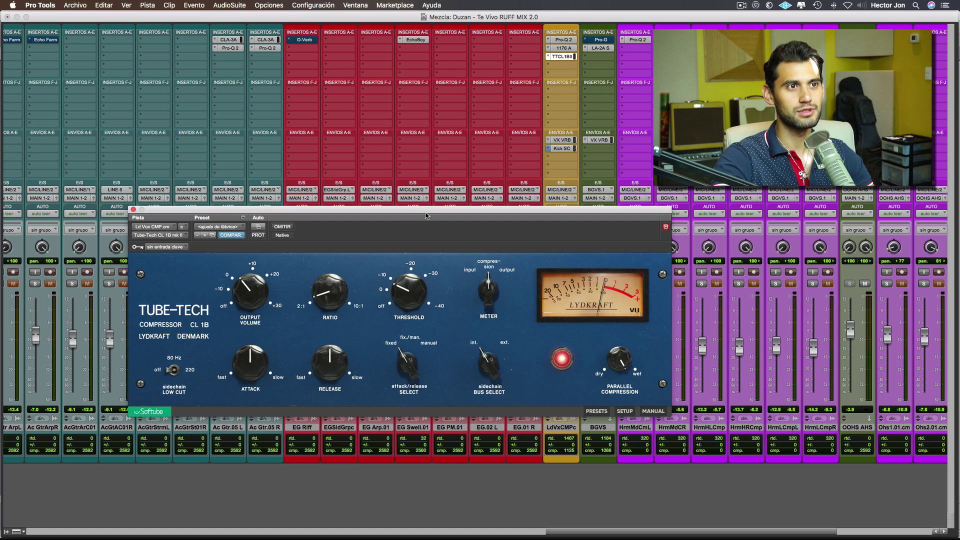
# - Look through the preset list of the lead vocal's Tube-Tech CL 1B mk II and reposition the plug-in window
pyautogui.moveTo(427, 212); pyautogui.dragTo(400, 218)
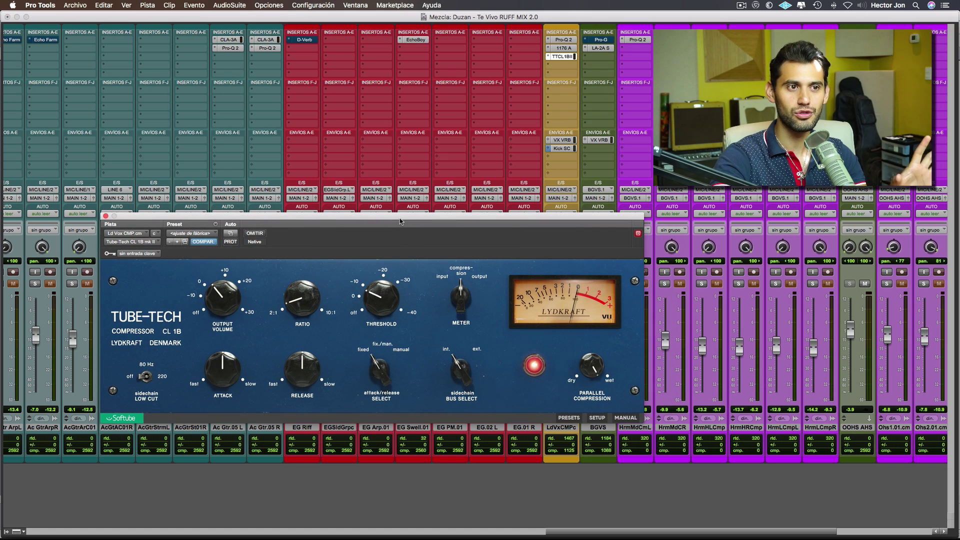
pyautogui.click(199, 235)
pyautogui.click(202, 235)
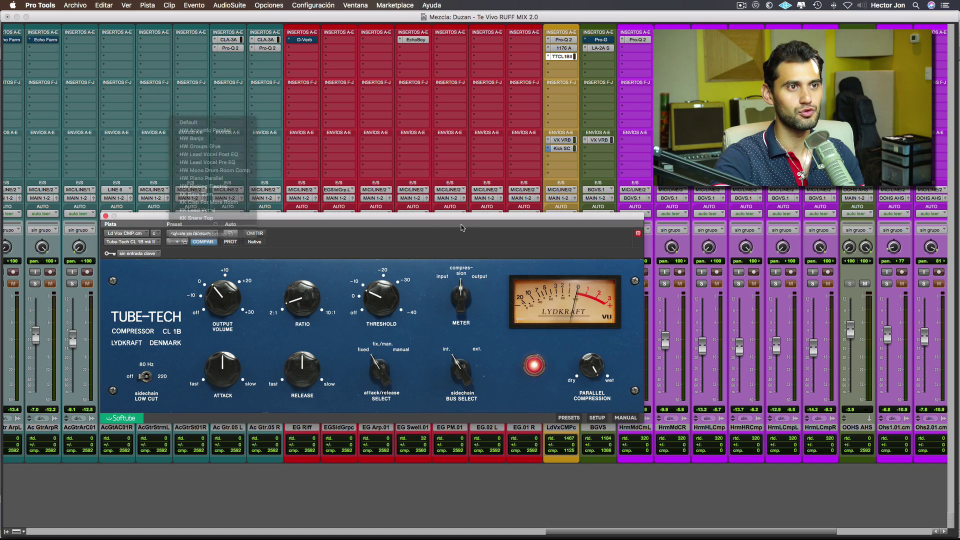
pyautogui.moveTo(473, 218); pyautogui.dragTo(434, 333)
pyautogui.moveTo(509, 340); pyautogui.dragTo(483, 173)
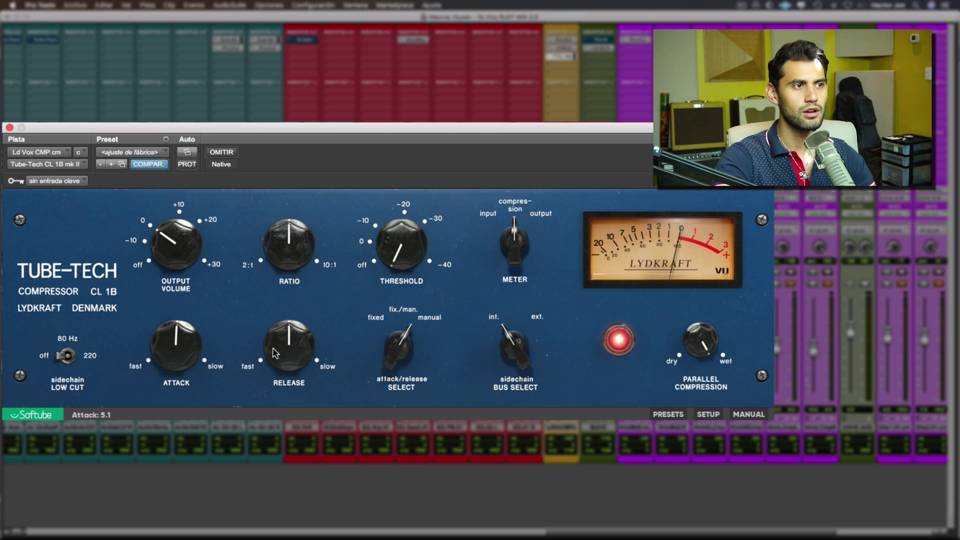
# - Set the lead vocal compressor's release to 2.1 and its threshold to -12.2 dB
pyautogui.moveTo(271, 361); pyautogui.dragTo(274, 389)
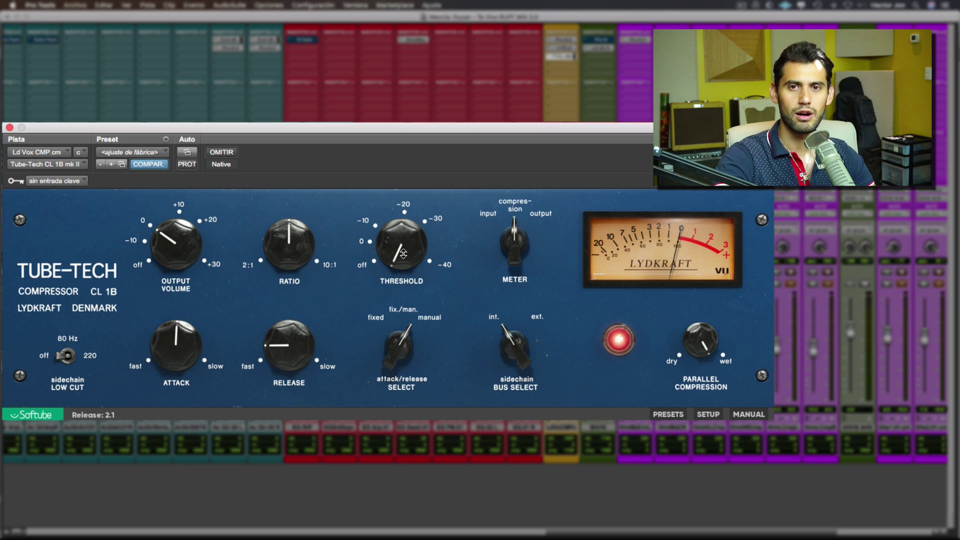
pyautogui.moveTo(409, 254); pyautogui.dragTo(406, 210)
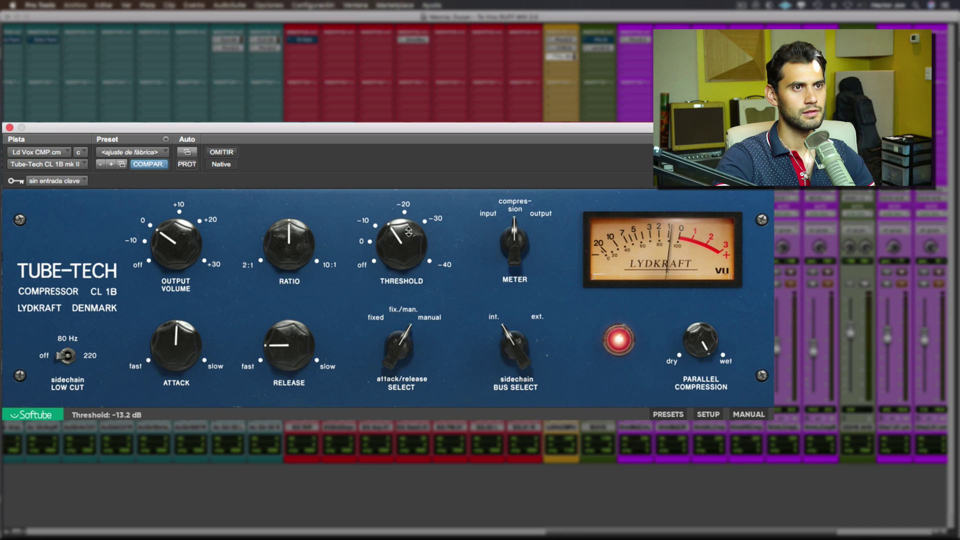
pyautogui.moveTo(409, 240); pyautogui.dragTo(411, 241)
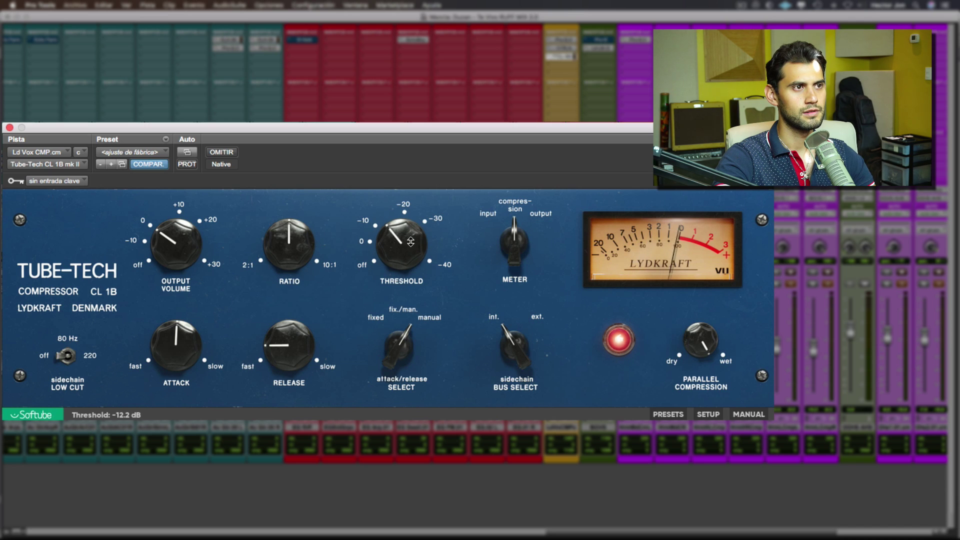
# - Lower the compression ratio to 2.9 and keep the threshold at -12.2 dB
pyautogui.moveTo(312, 245); pyautogui.dragTo(295, 223)
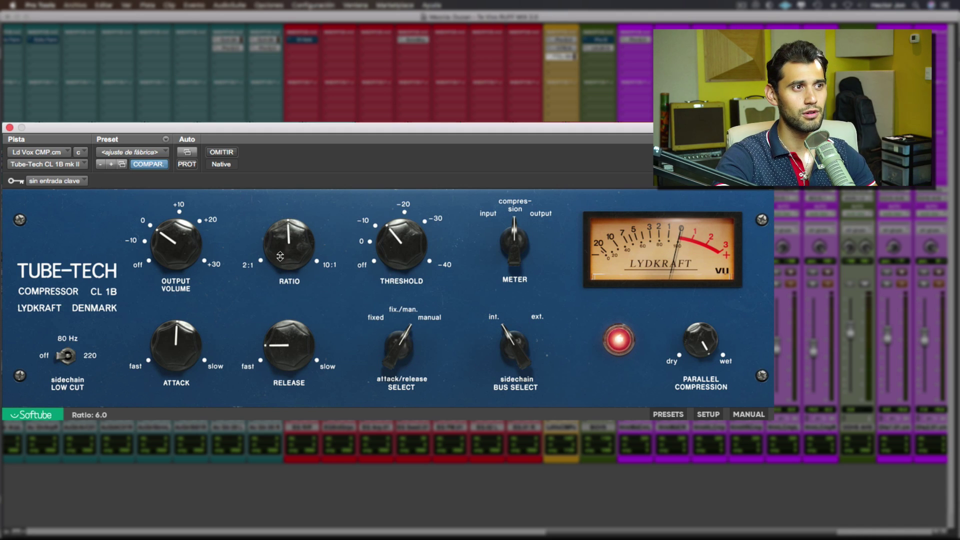
pyautogui.moveTo(280, 256); pyautogui.dragTo(282, 300)
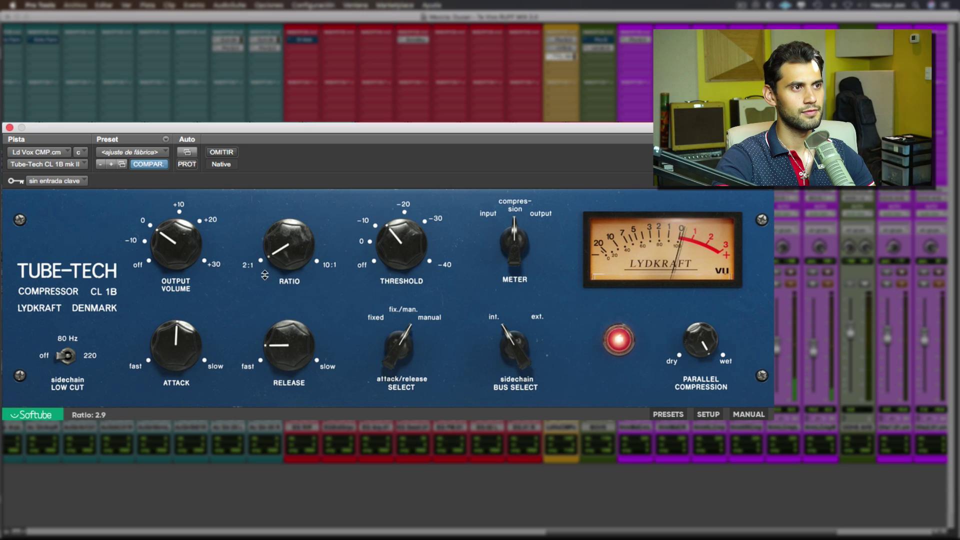
pyautogui.moveTo(396, 247)
pyautogui.mouseDown()
pyautogui.moveTo(393, 270)
pyautogui.moveTo(396, 256)
pyautogui.mouseUp()
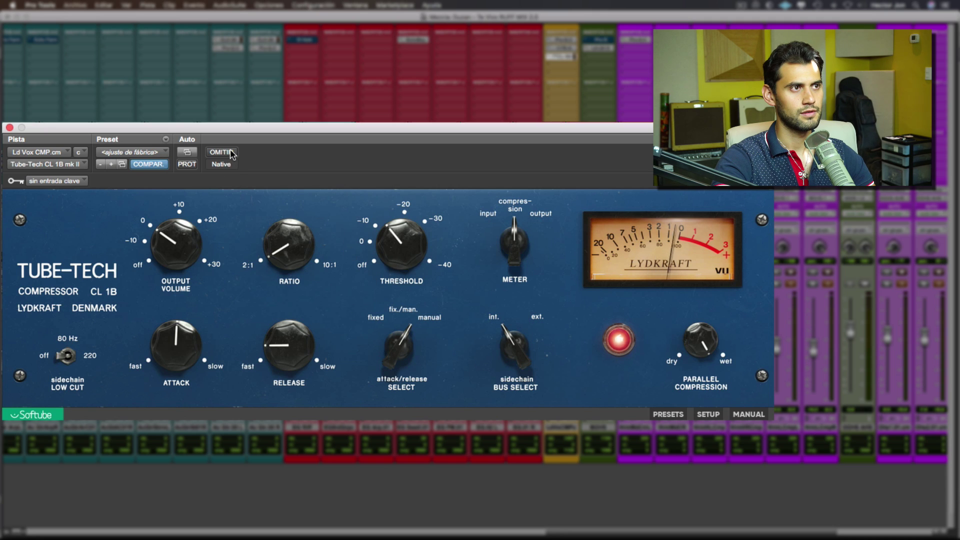
# - Raise the compressor's output volume slightly and compare the vocal with the plug-in bypassed and active
pyautogui.moveTo(190, 239); pyautogui.dragTo(192, 235)
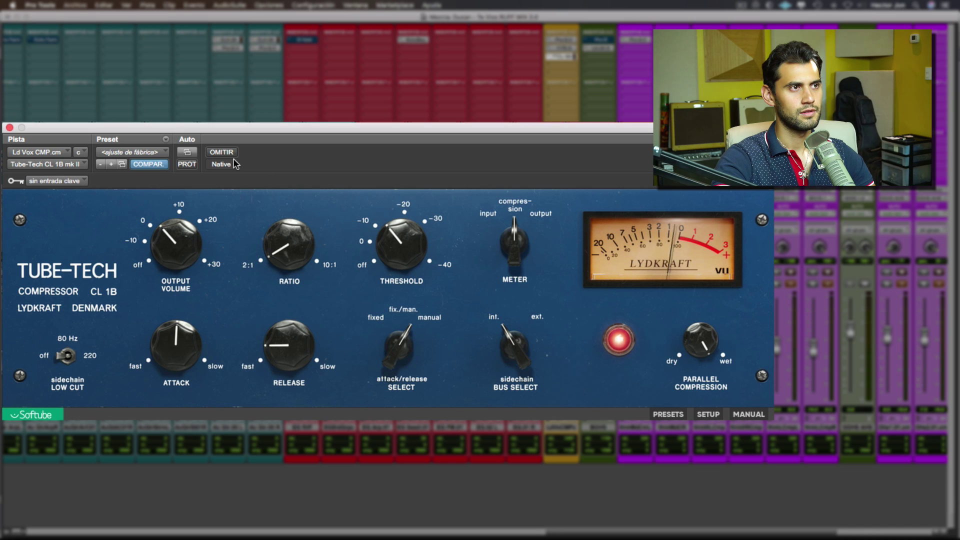
pyautogui.click(222, 153)
pyautogui.click(223, 152)
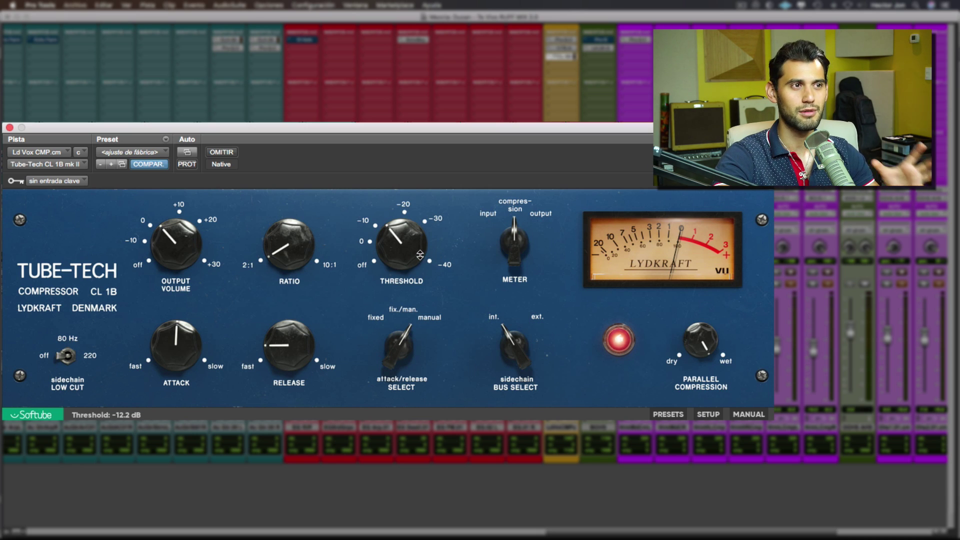
# - Set the ratio to 6.4, switch attack/release select to fixed and set the threshold to -20.8 dB
pyautogui.moveTo(302, 257); pyautogui.dragTo(293, 250)
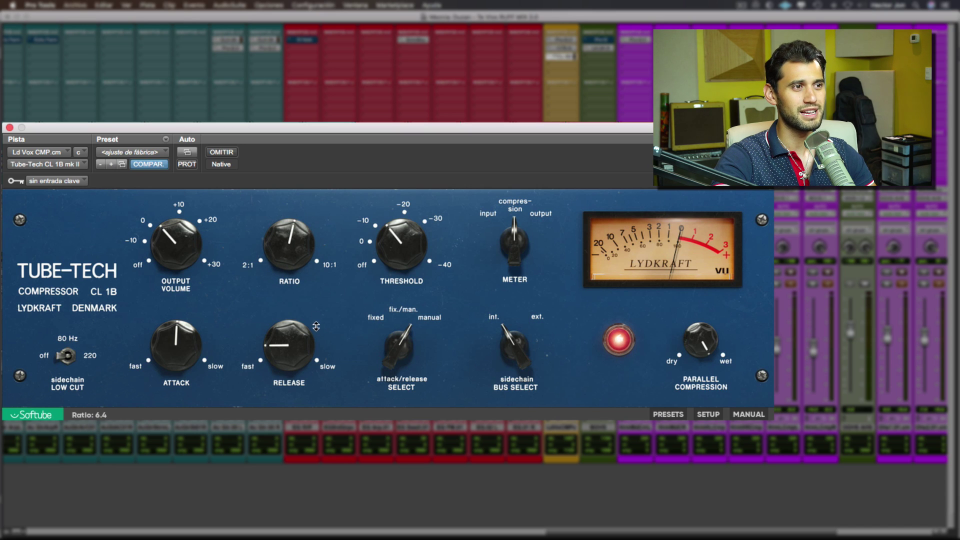
pyautogui.moveTo(386, 343); pyautogui.dragTo(441, 367)
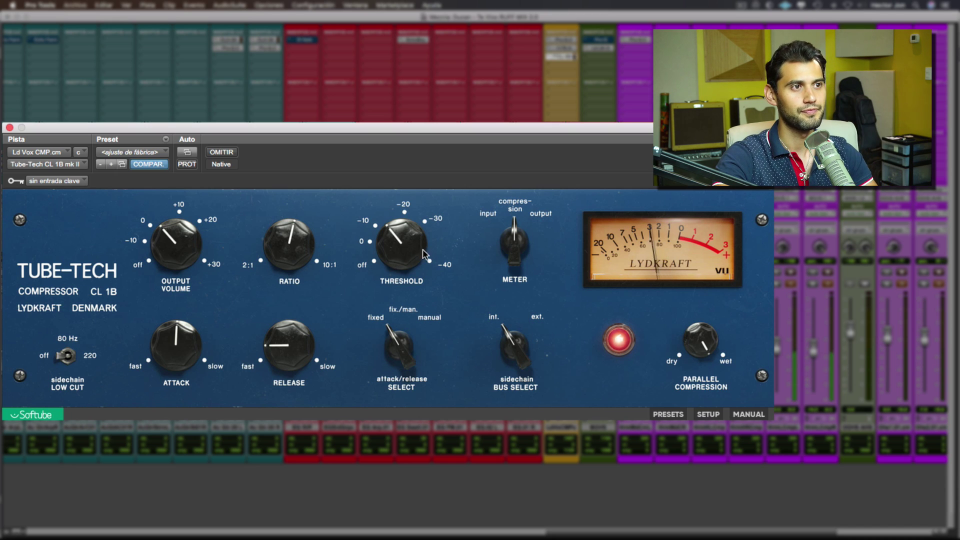
pyautogui.moveTo(406, 257); pyautogui.dragTo(411, 241)
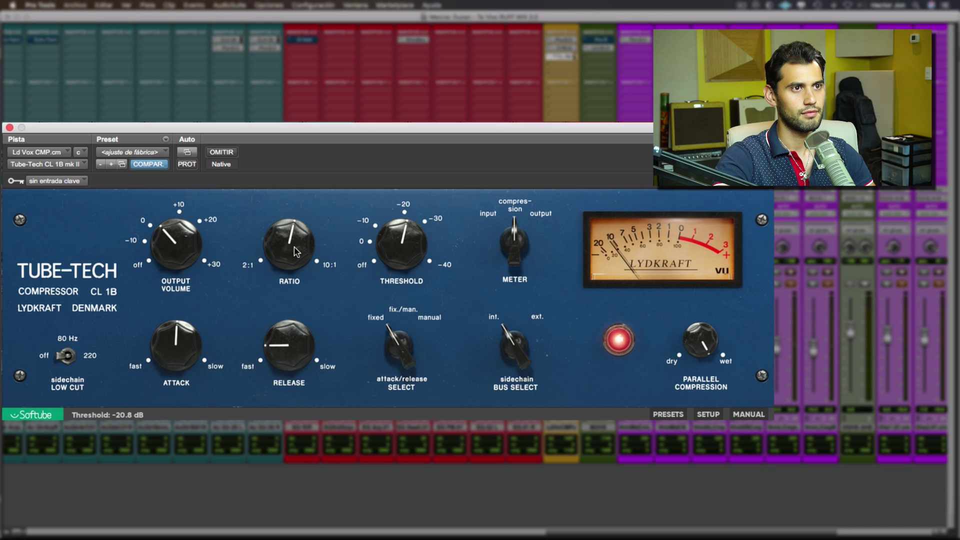
# - Set parallel compression to 42 % and compare the lead vocal with the compressor bypassed and active
pyautogui.moveTo(700, 343); pyautogui.dragTo(704, 417)
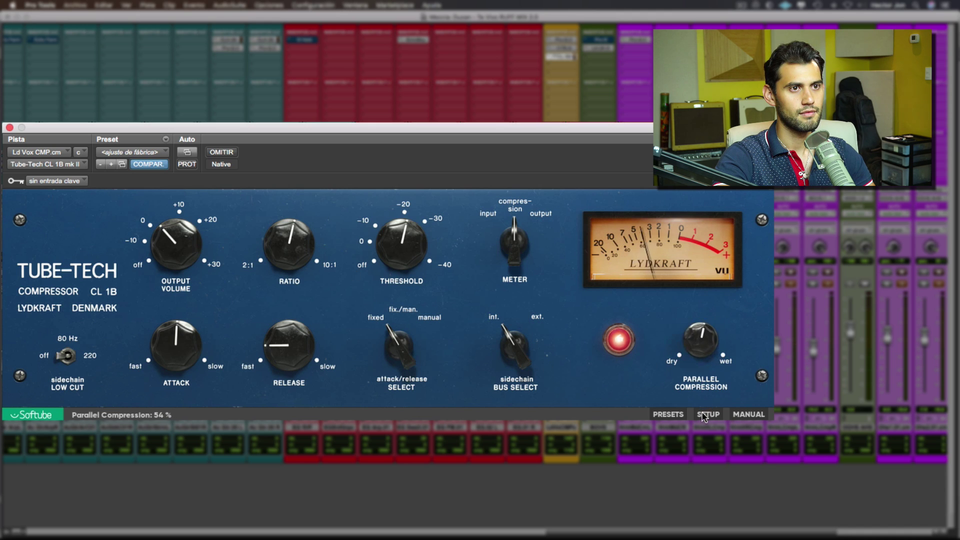
pyautogui.moveTo(705, 357); pyautogui.dragTo(705, 362)
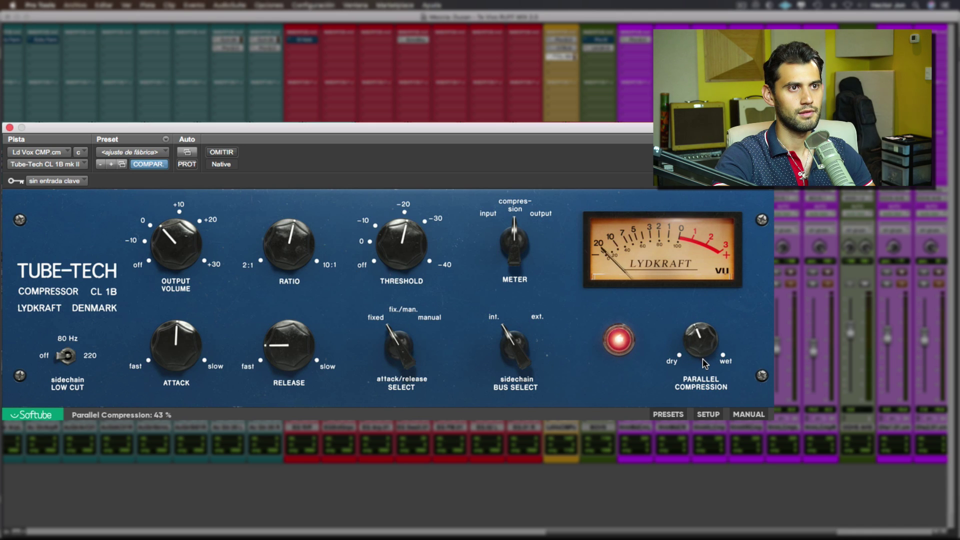
pyautogui.click(227, 153)
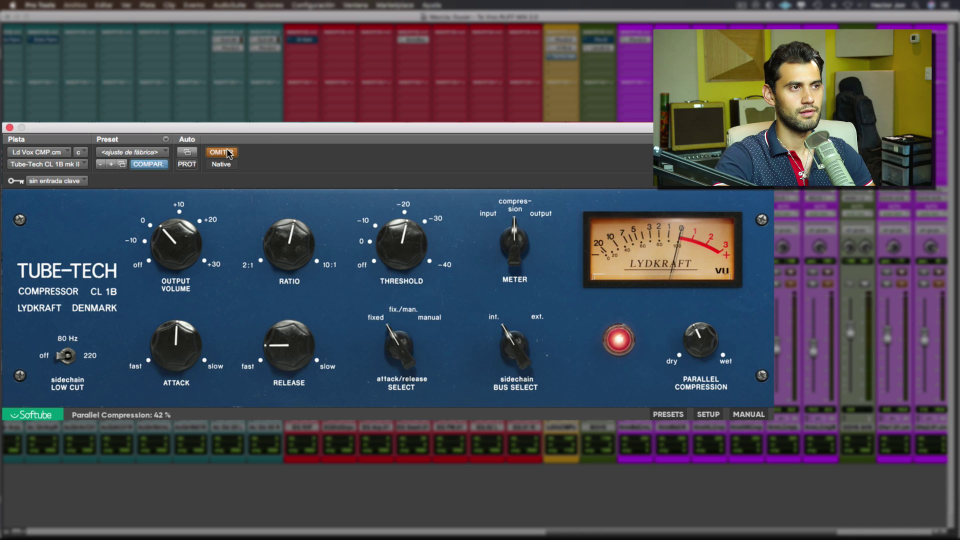
pyautogui.click(227, 153)
# - Raise the output volume to 7.2 dB and check the level against the bypassed signal
pyautogui.moveTo(181, 239); pyautogui.dragTo(182, 230)
pyautogui.click(215, 153)
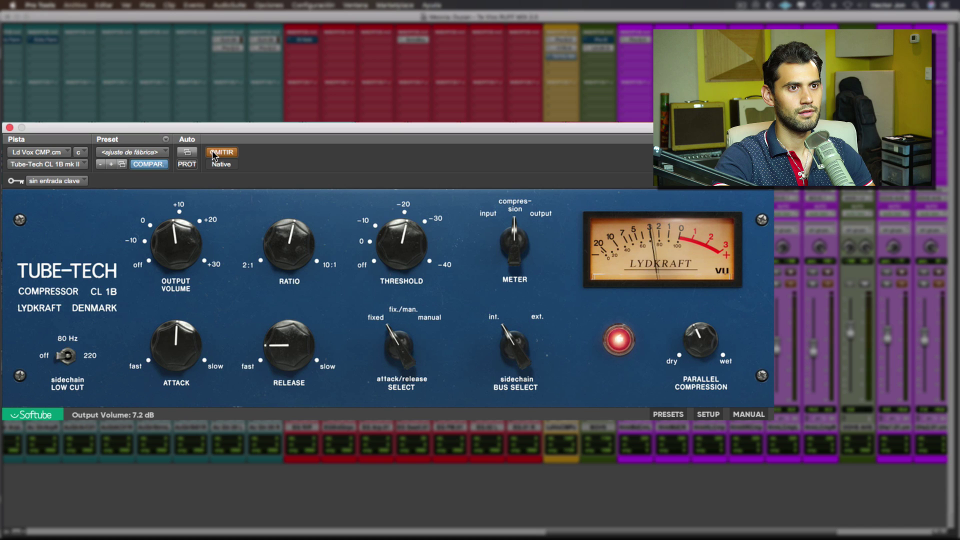
pyautogui.click(213, 152)
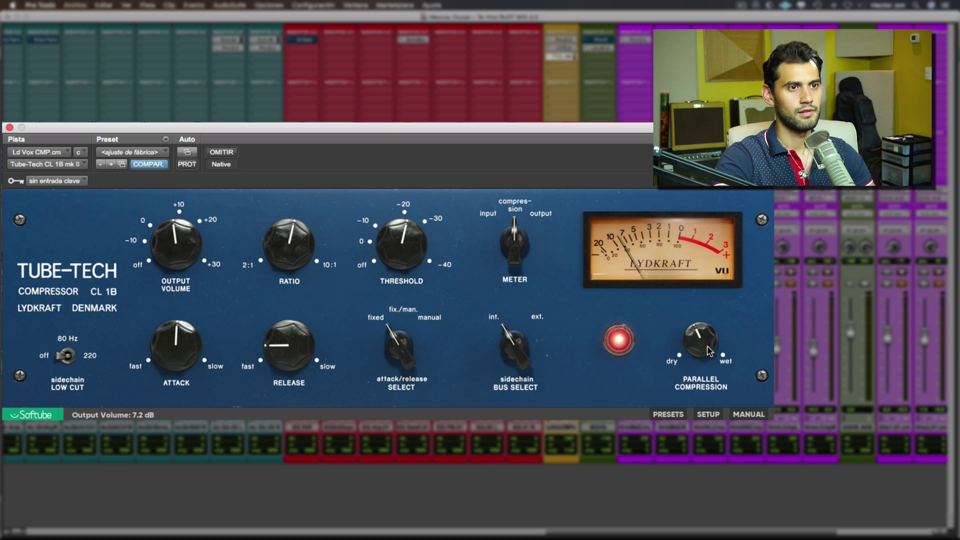
# - Fine-tune parallel compression to 43 % and compare the vocal again with and without the compressor
pyautogui.moveTo(705, 350); pyautogui.dragTo(706, 344)
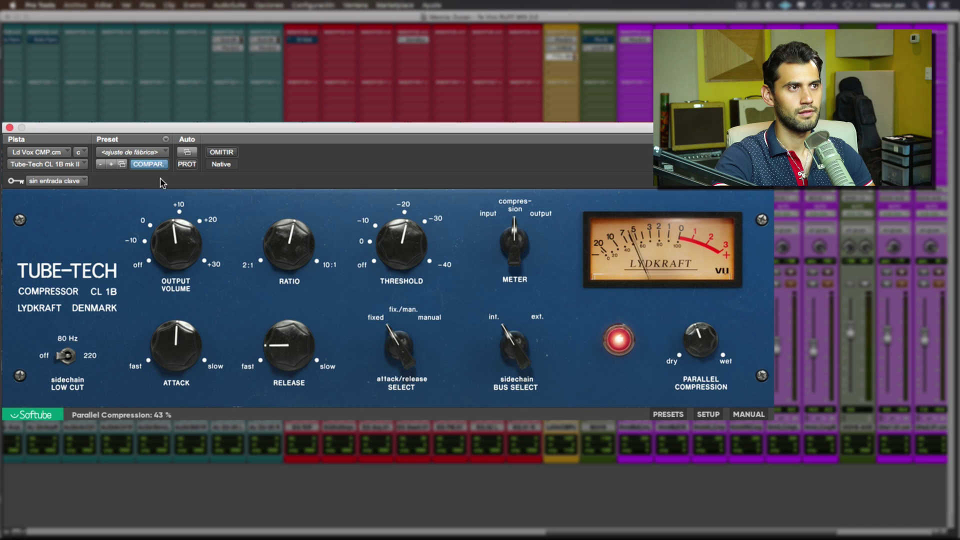
pyautogui.click(229, 154)
pyautogui.click(229, 154)
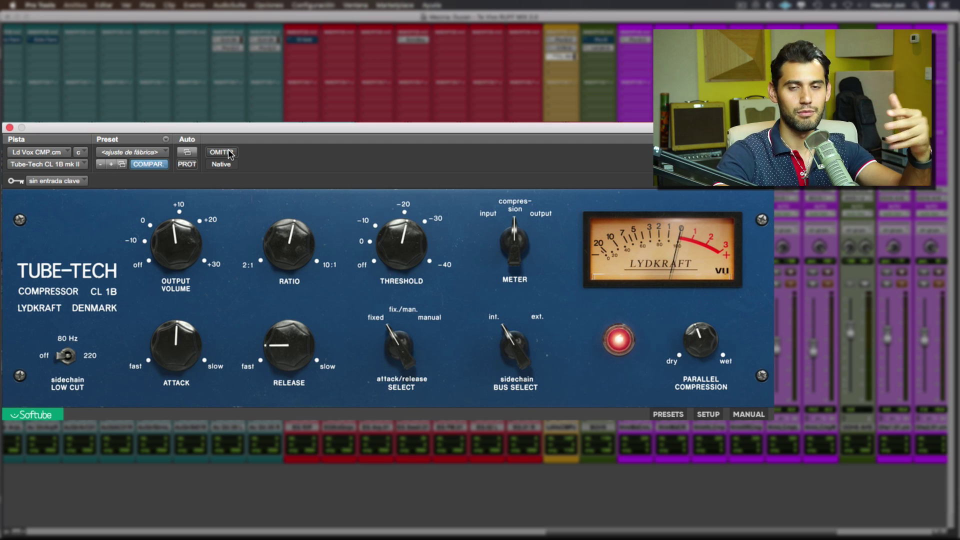
# - Reduce parallel compression to 28 %, close the compressor and unsolo the lead vocal compression track
pyautogui.moveTo(701, 344); pyautogui.dragTo(702, 364)
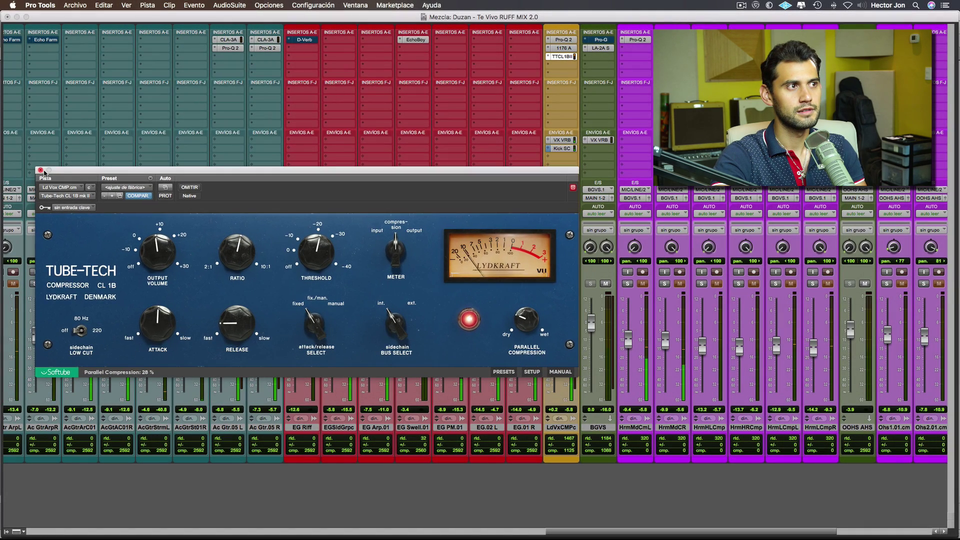
pyautogui.press('super+w')
pyautogui.click(552, 283)
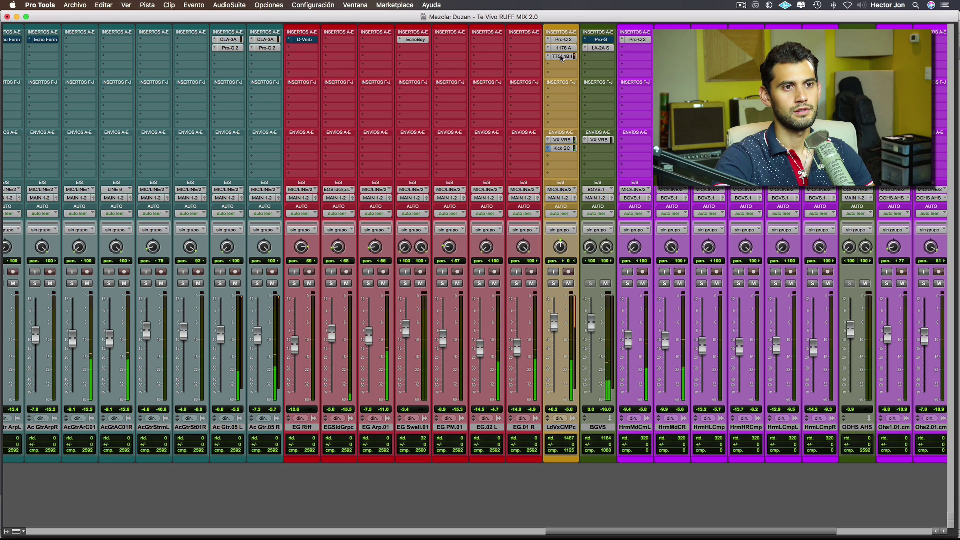
# - Reopen the lead vocal's Tube-Tech CL 1B mk II and set output volume to 13.8 dB and parallel compression to 23 %
pyautogui.click(562, 57)
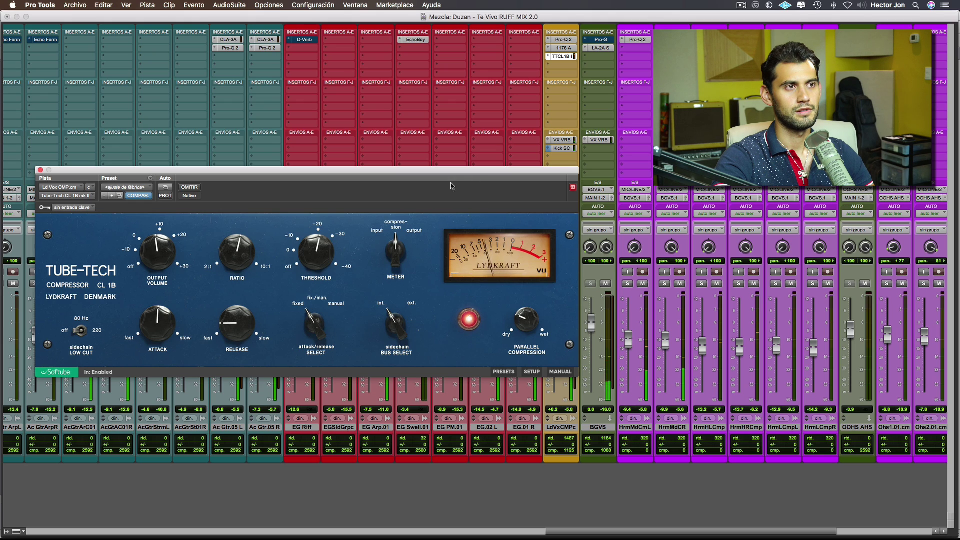
pyautogui.moveTo(451, 186); pyautogui.dragTo(441, 186)
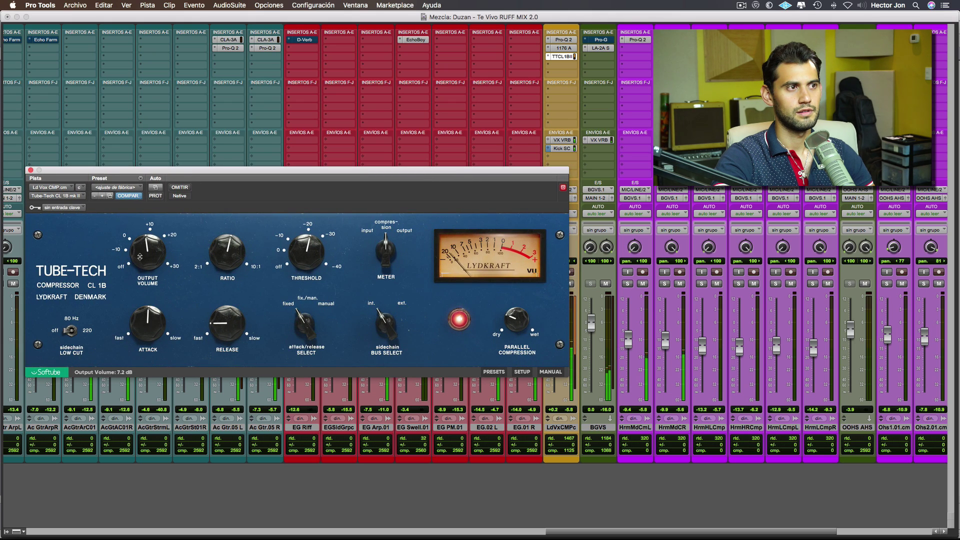
pyautogui.moveTo(140, 257); pyautogui.dragTo(144, 249)
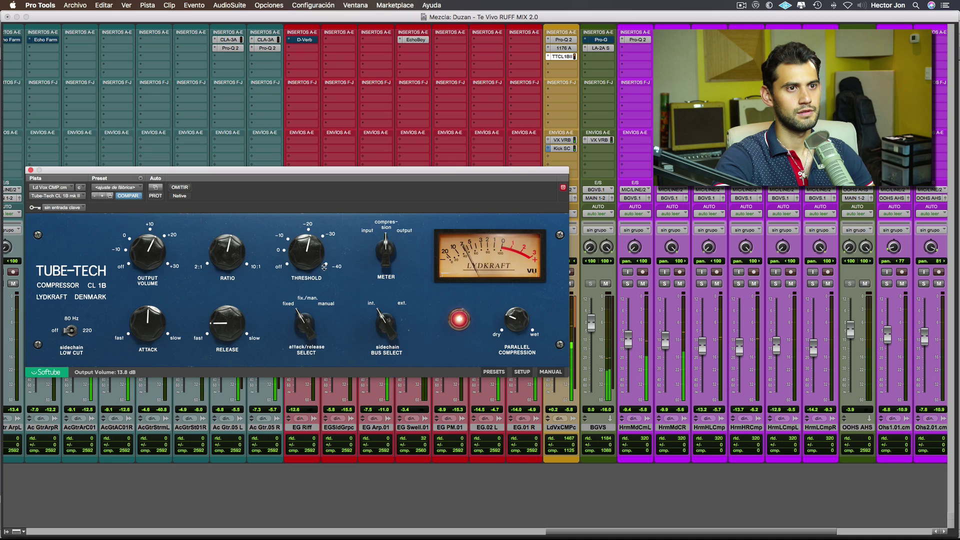
pyautogui.moveTo(512, 322); pyautogui.dragTo(512, 325)
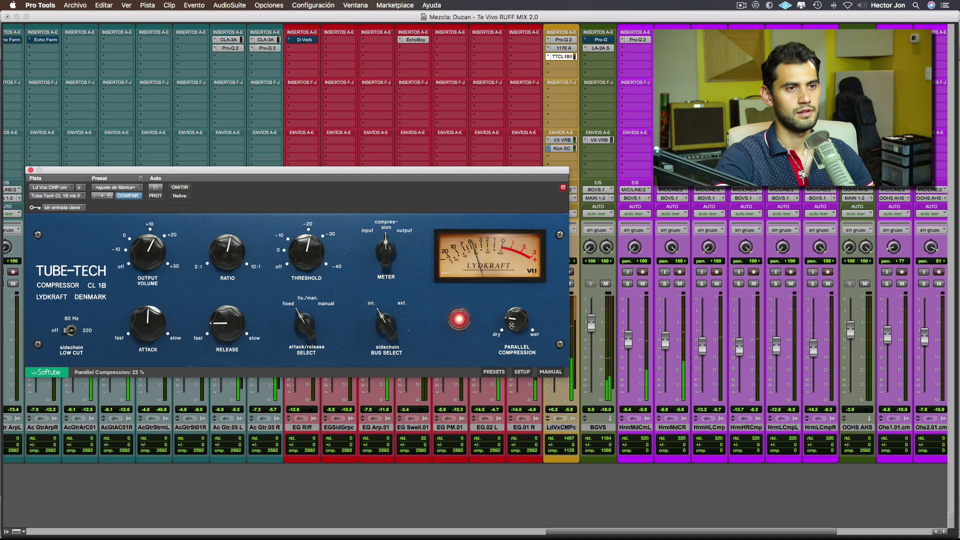